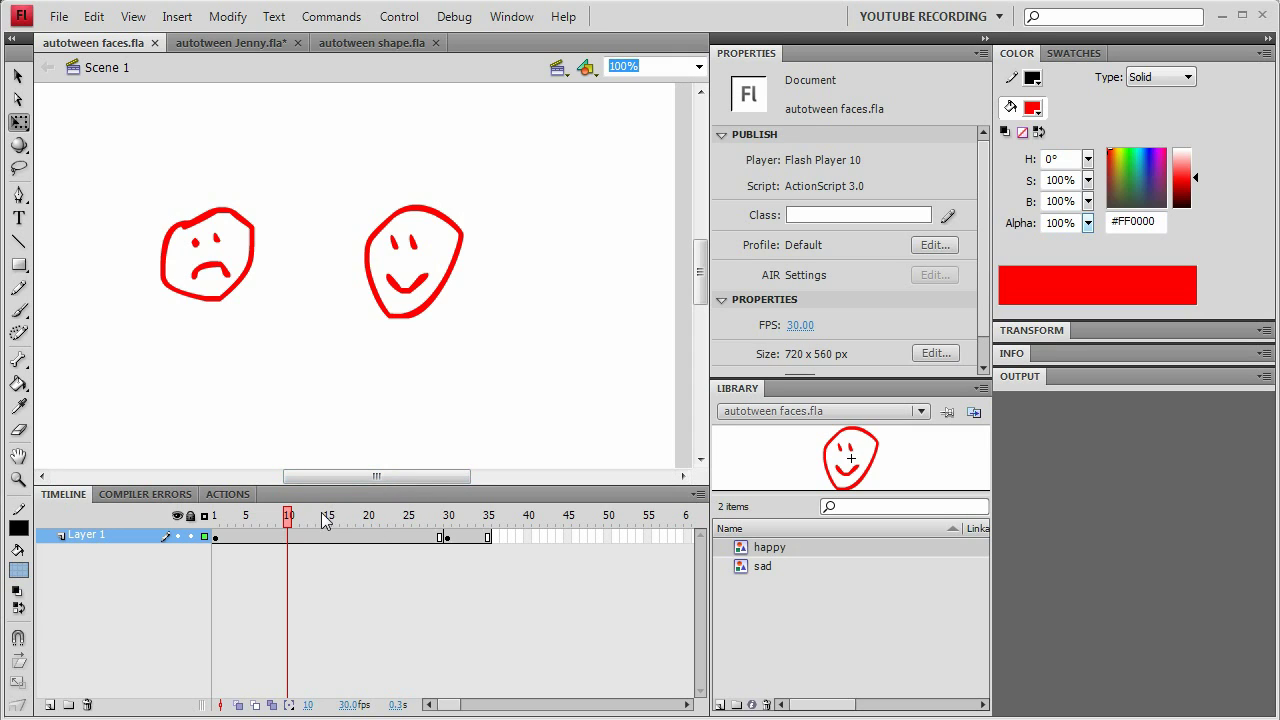
# Step: Scrub the faces tween from frame 3 to 32 to review the rotating faces
pyautogui.click(230, 516)
pyautogui.moveTo(230, 516); pyautogui.dragTo(282, 537)
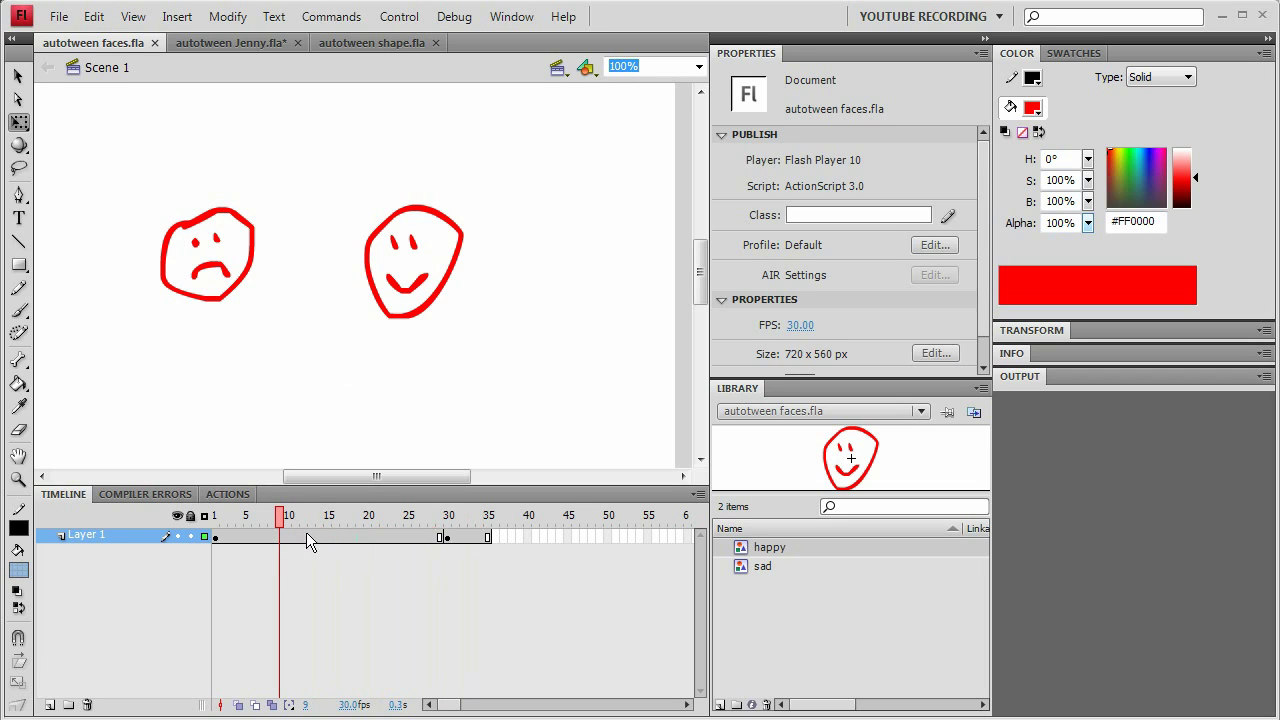
pyautogui.moveTo(285, 520); pyautogui.dragTo(391, 527)
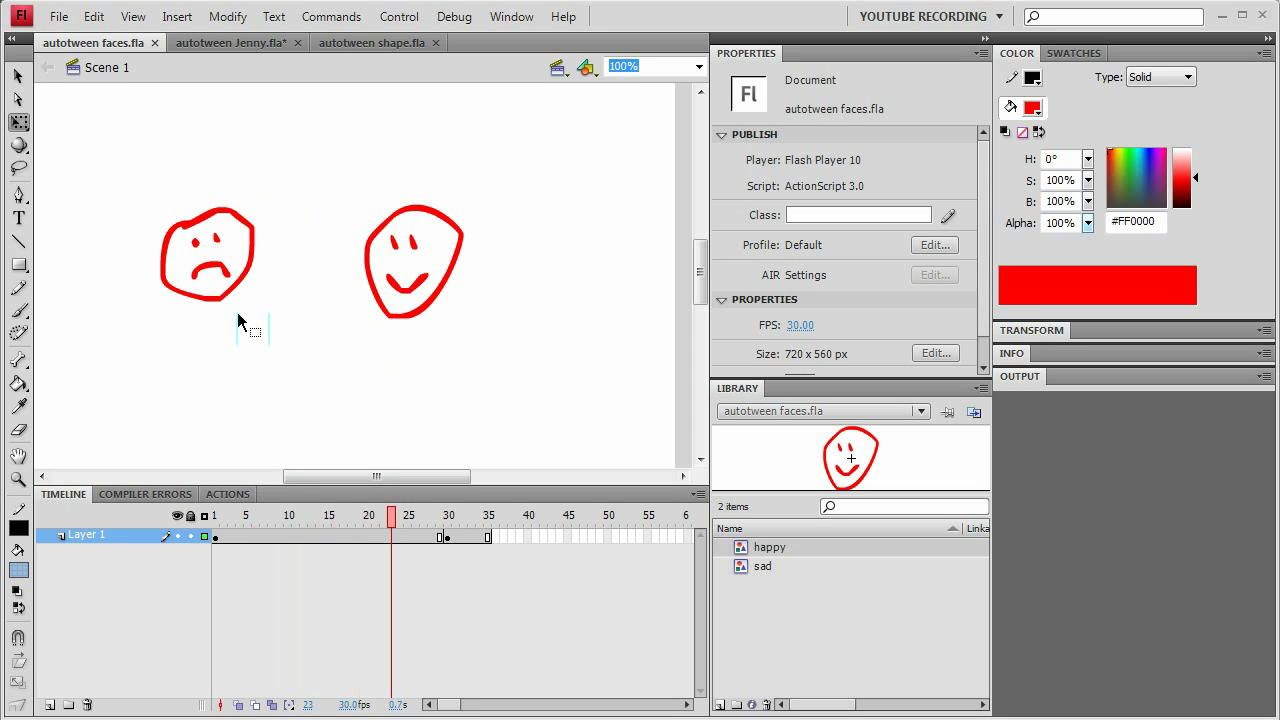
pyautogui.click(287, 518)
pyautogui.moveTo(287, 527); pyautogui.dragTo(455, 547)
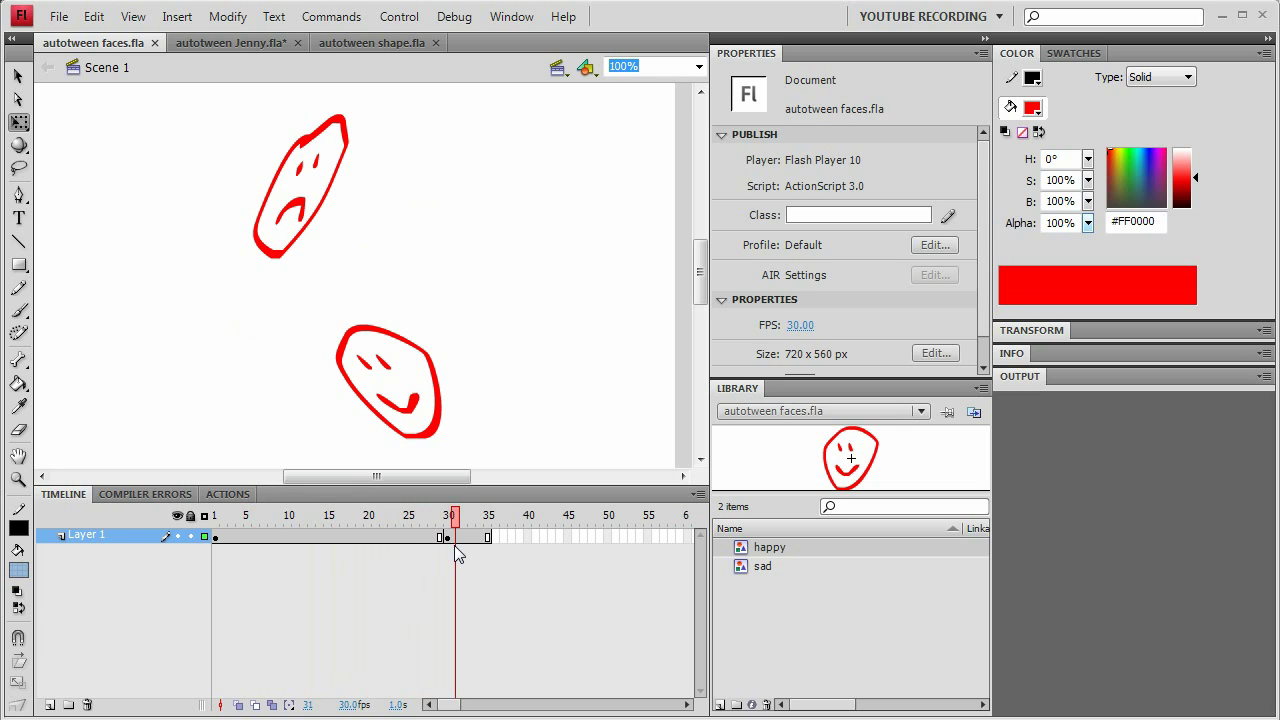
pyautogui.moveTo(454, 545); pyautogui.dragTo(275, 551)
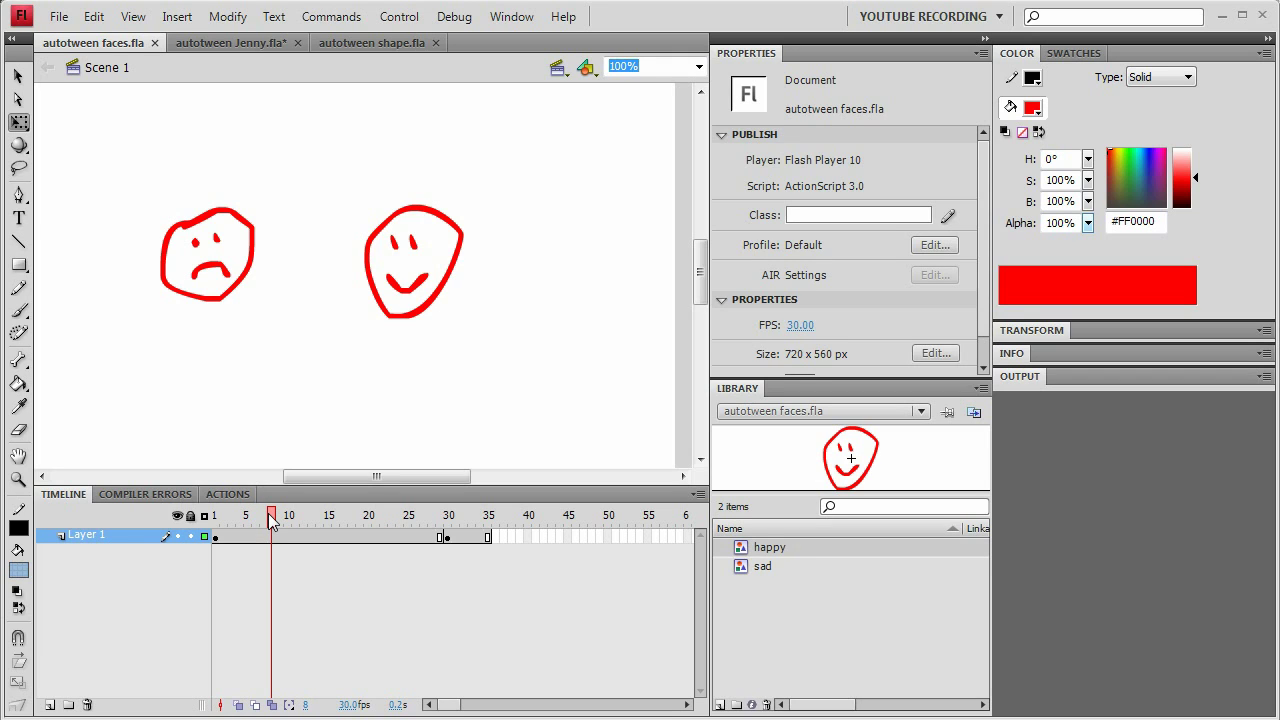
pyautogui.moveTo(270, 518); pyautogui.dragTo(296, 518)
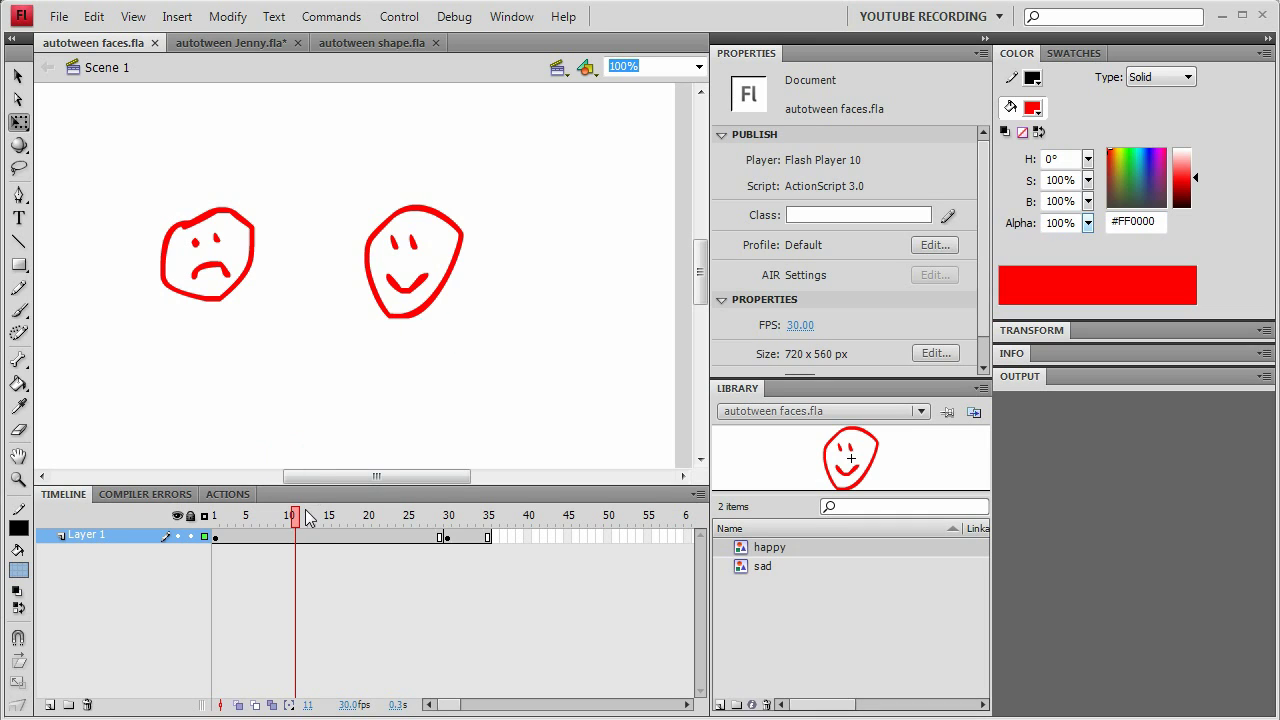
pyautogui.moveTo(306, 517); pyautogui.dragTo(375, 520)
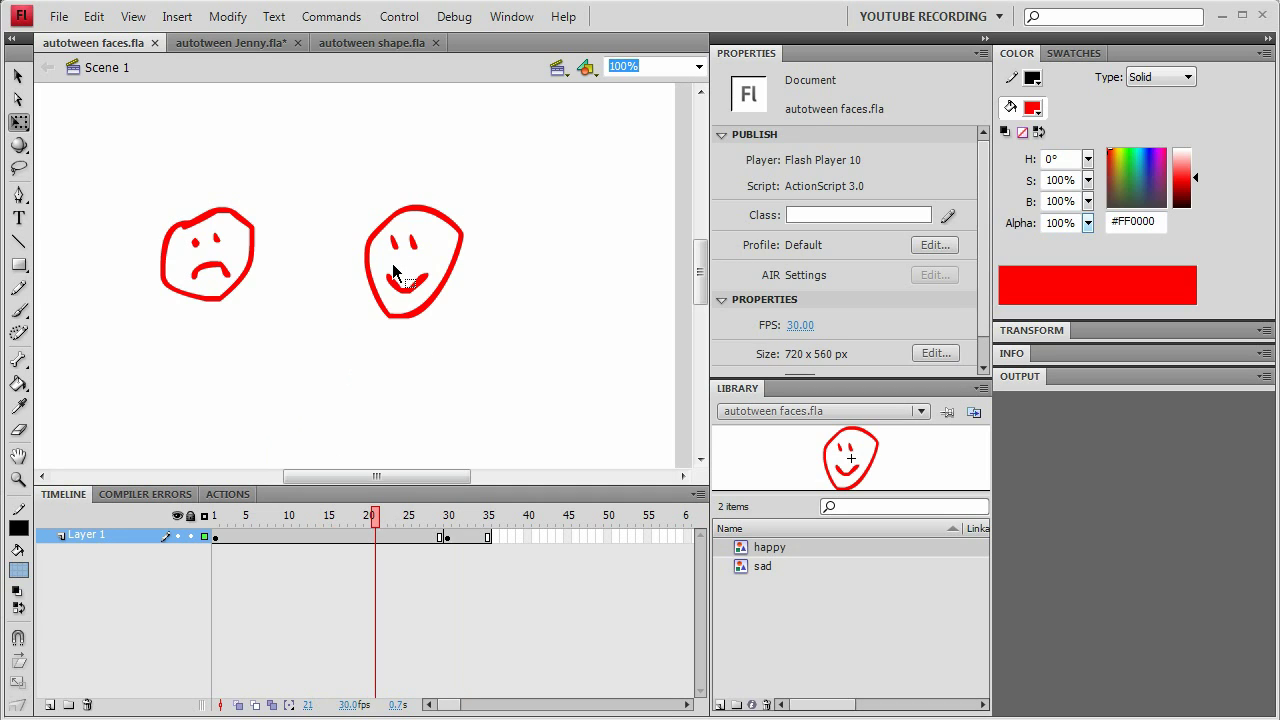
pyautogui.click(463, 519)
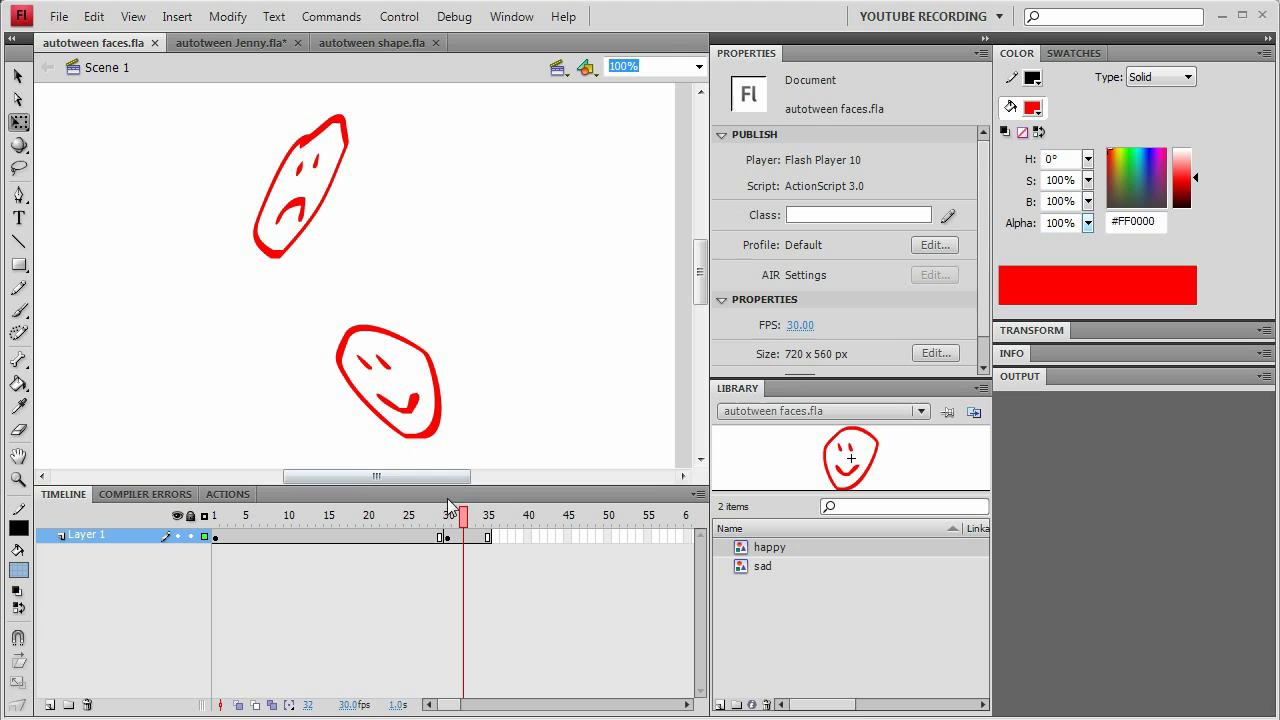
pyautogui.click(394, 518)
pyautogui.moveTo(393, 520); pyautogui.dragTo(291, 524)
# Step: Apply the anticipate 20% command at frame 8 of Layer 1
pyautogui.click(273, 536)
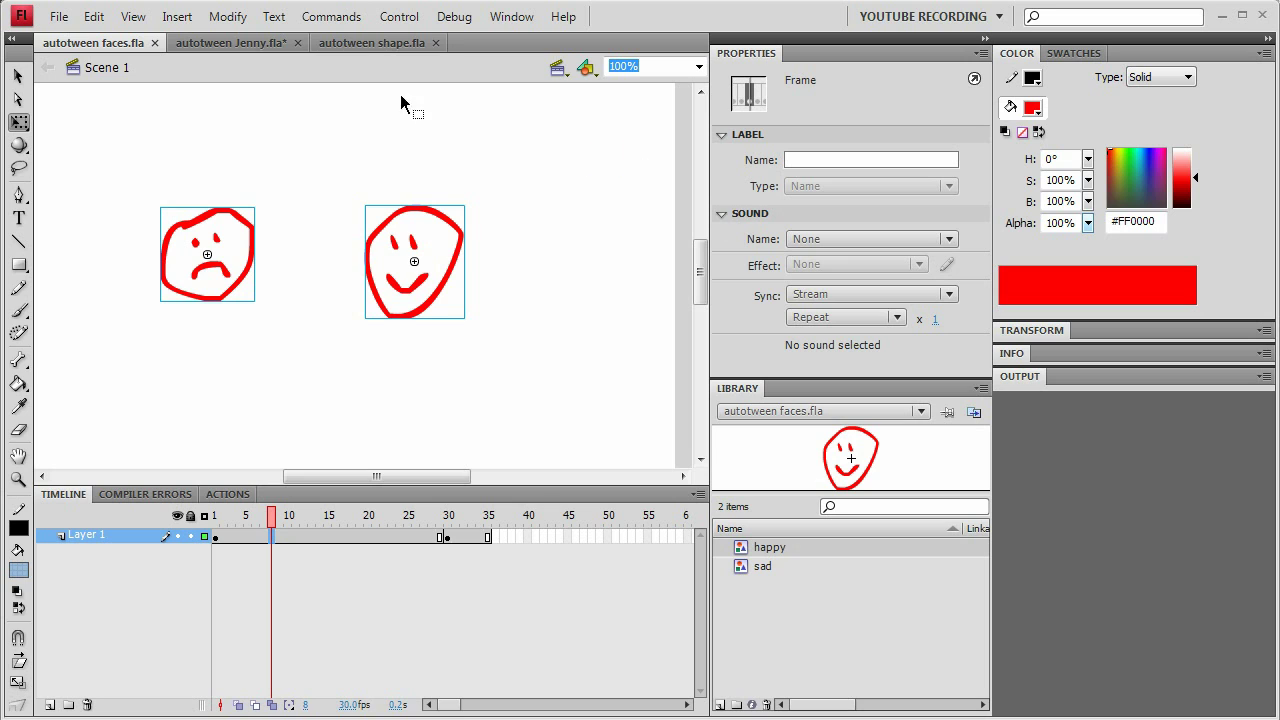
pyautogui.click(333, 17)
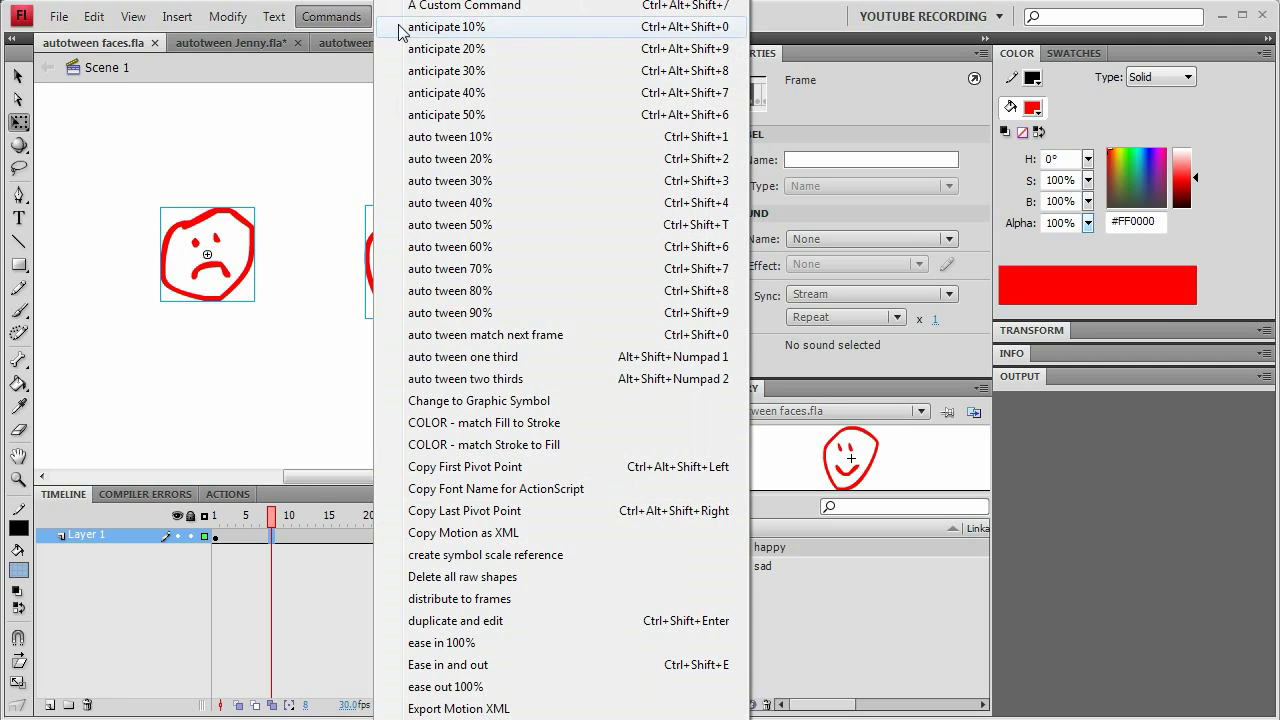
pyautogui.click(489, 53)
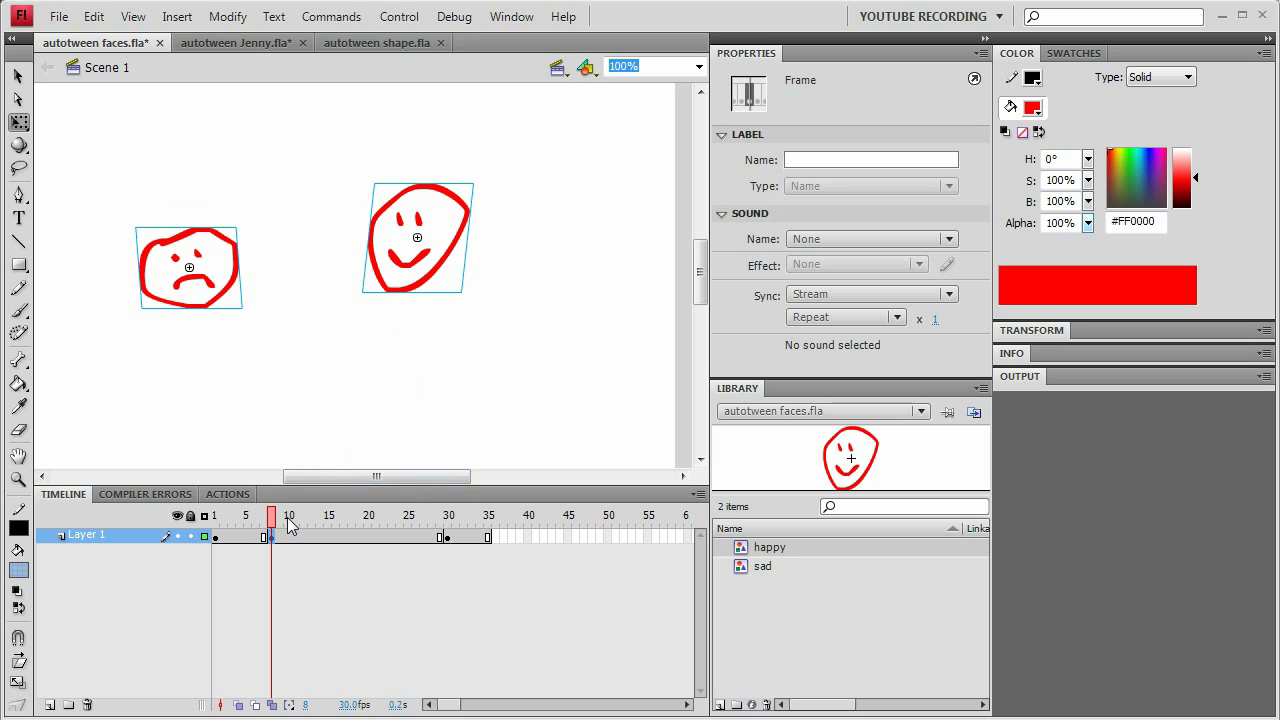
# Step: Preview the new anticipation pose around frames 6 to 10 and the ending at frame 32
pyautogui.moveTo(276, 522); pyautogui.dragTo(260, 530)
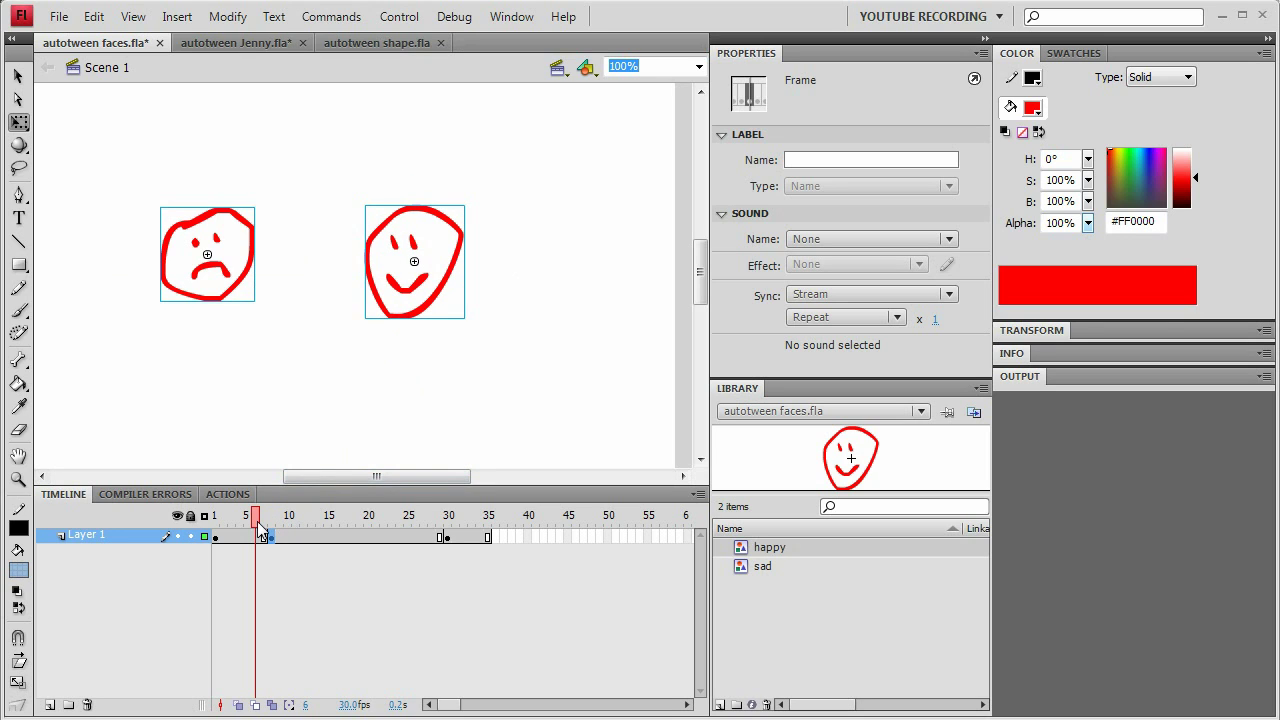
pyautogui.click(463, 516)
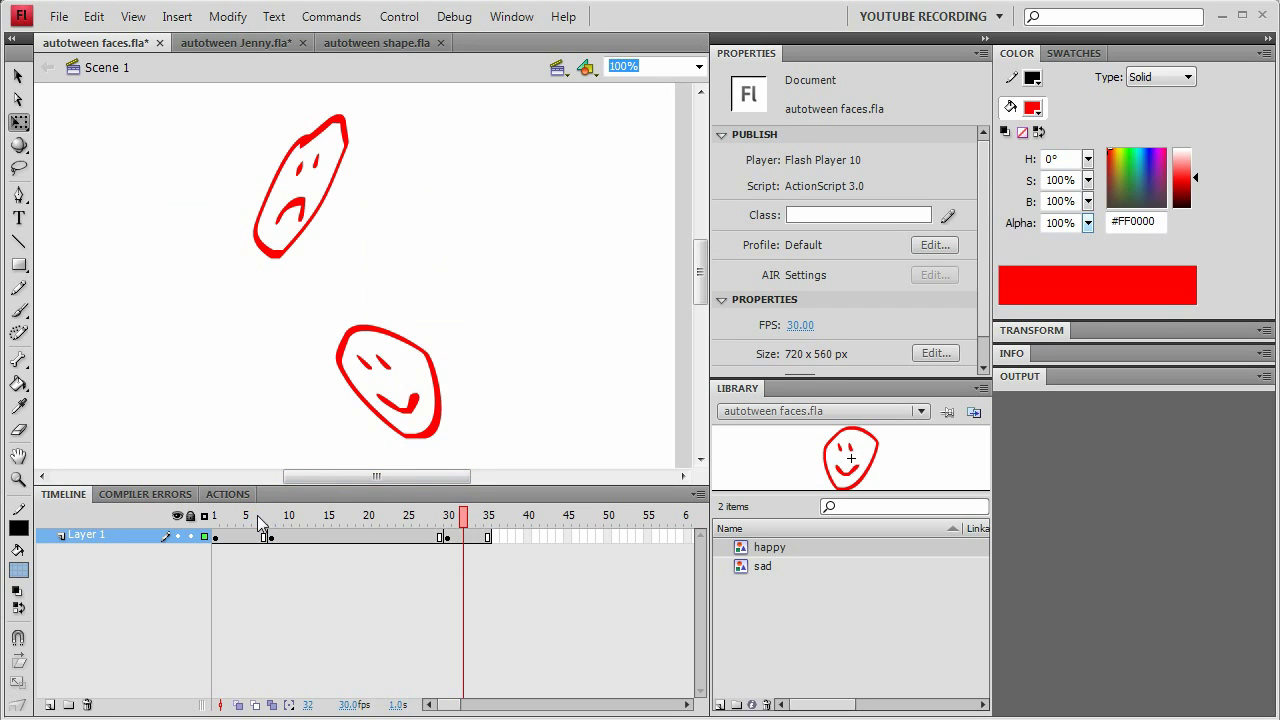
pyautogui.moveTo(252, 520); pyautogui.dragTo(367, 530)
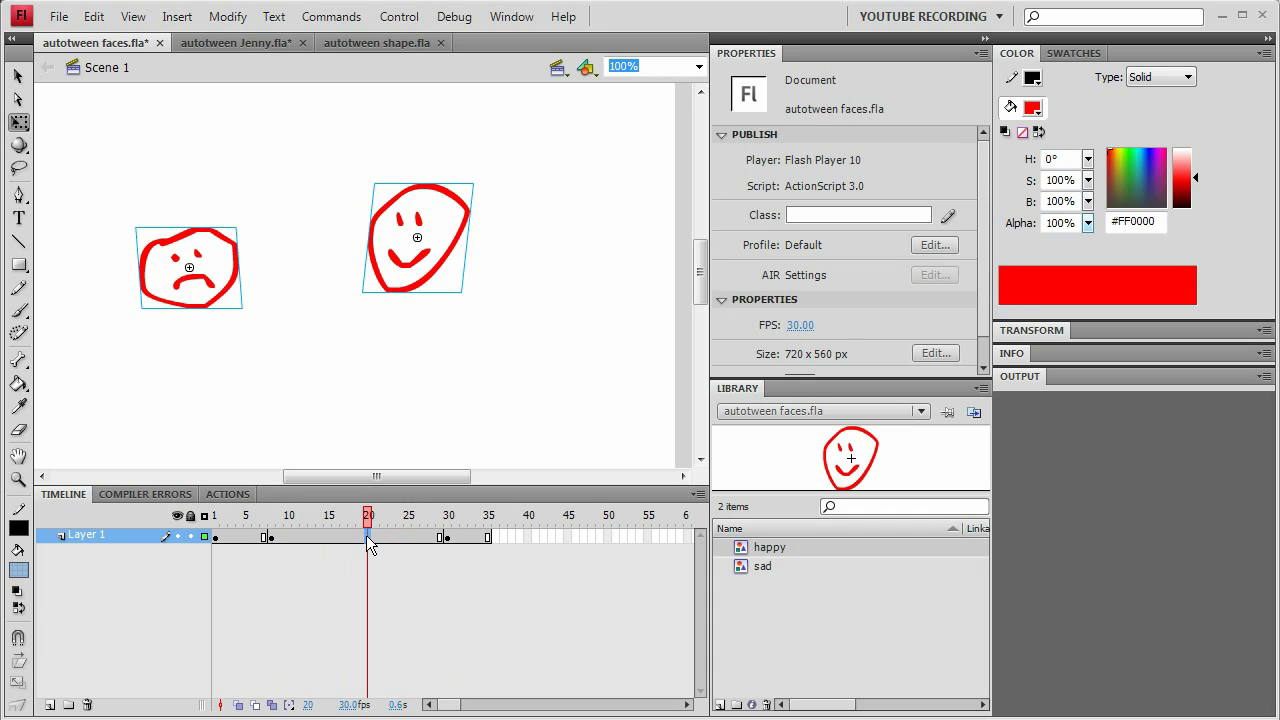
# Step: Apply the overshoot 30% command at frame 19, then rewind to frame 1
pyautogui.click(366, 535)
pyautogui.click(359, 533)
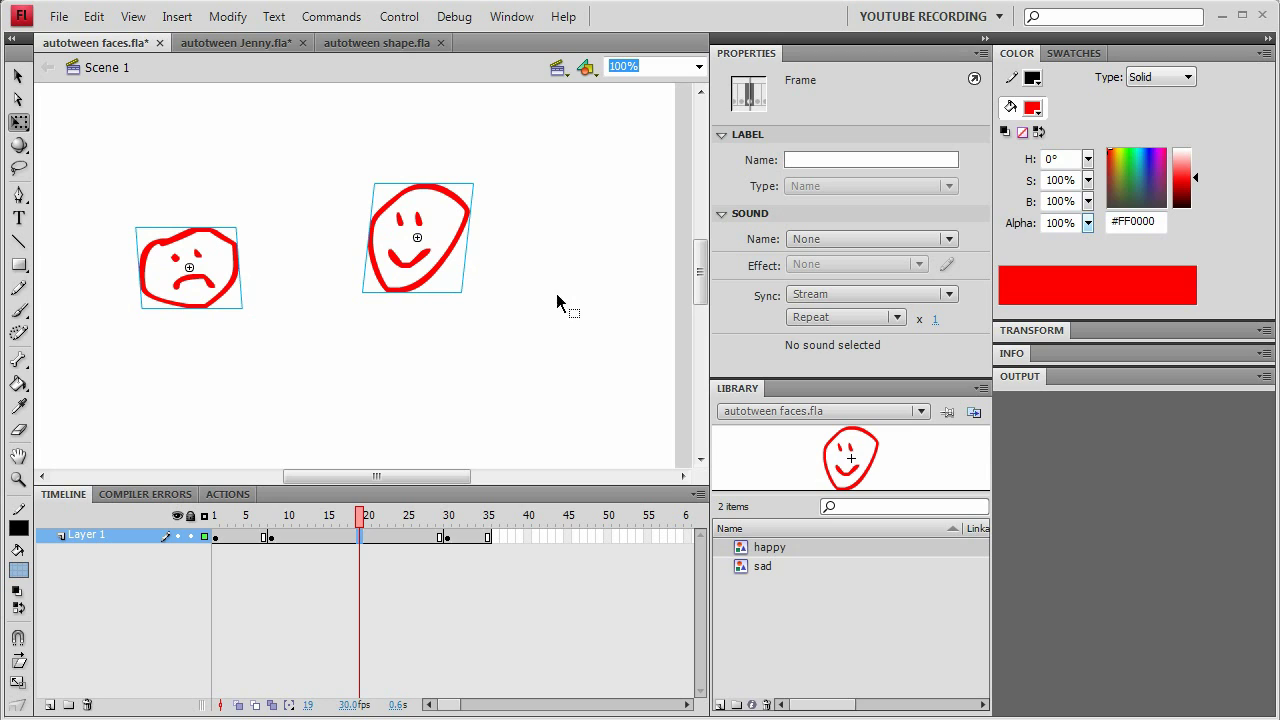
pyautogui.click(331, 16)
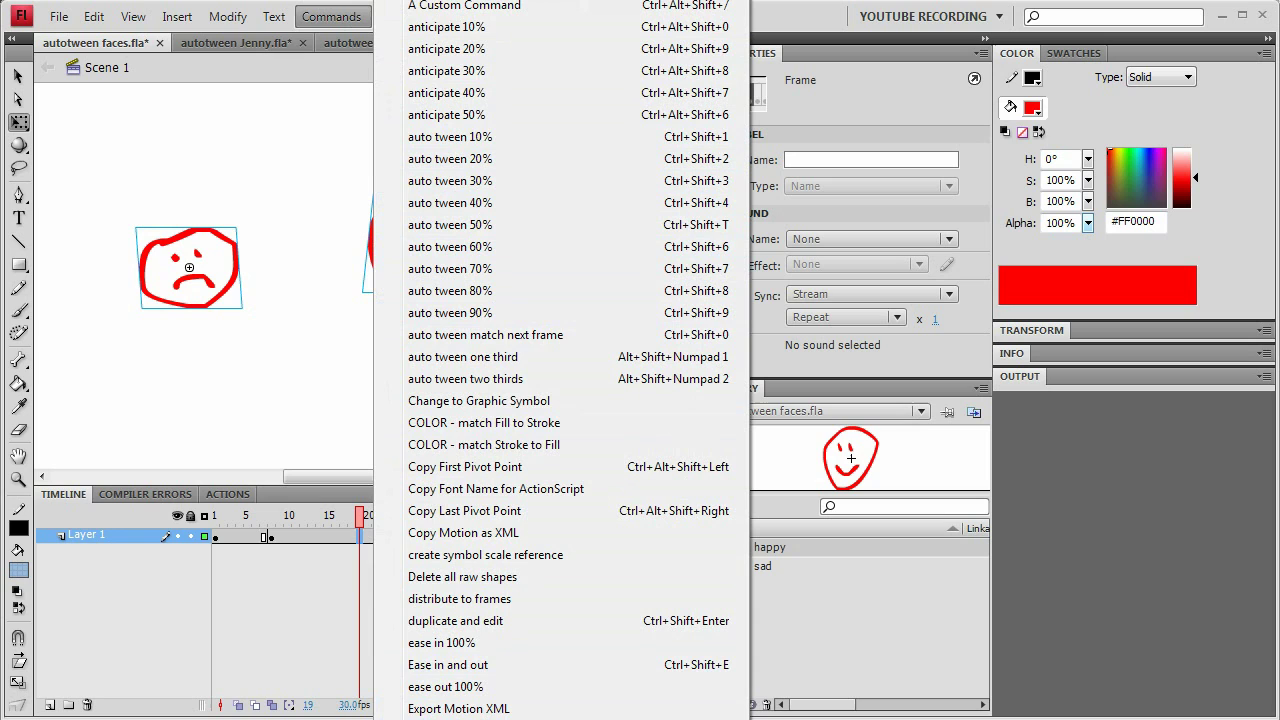
pyautogui.scroll(-9, 560, 400)
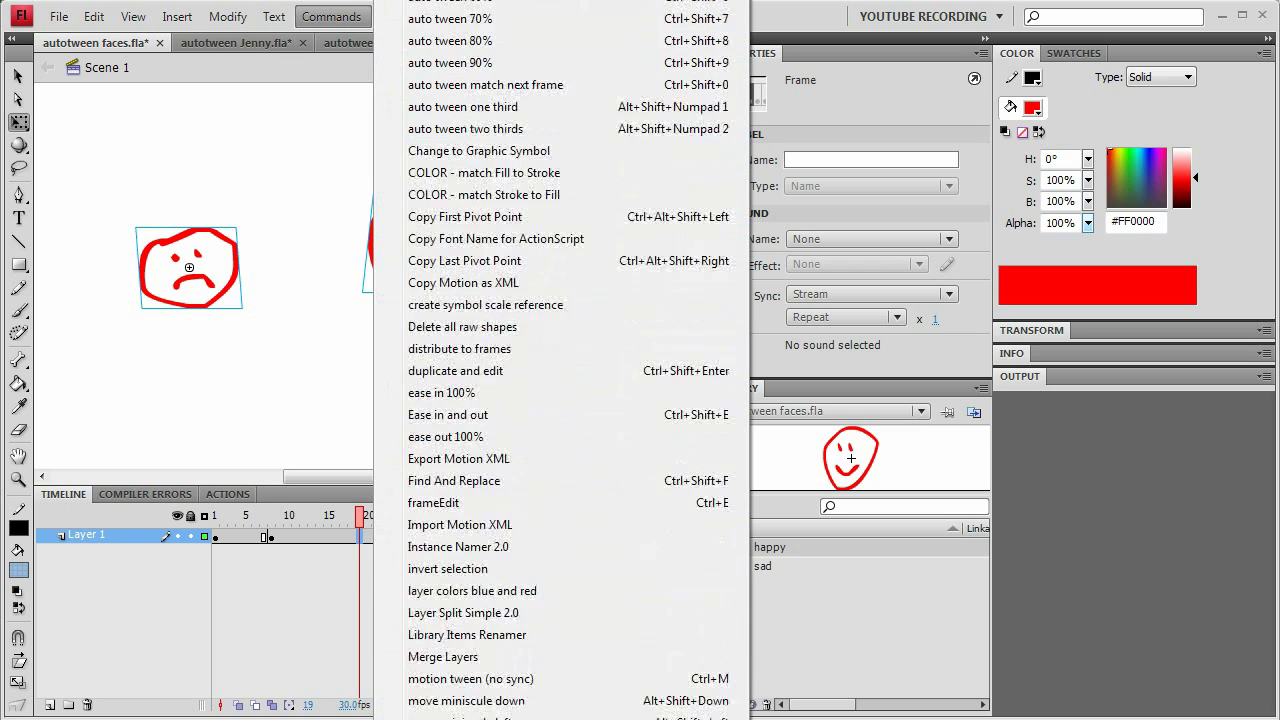
pyautogui.scroll(-2, 560, 400)
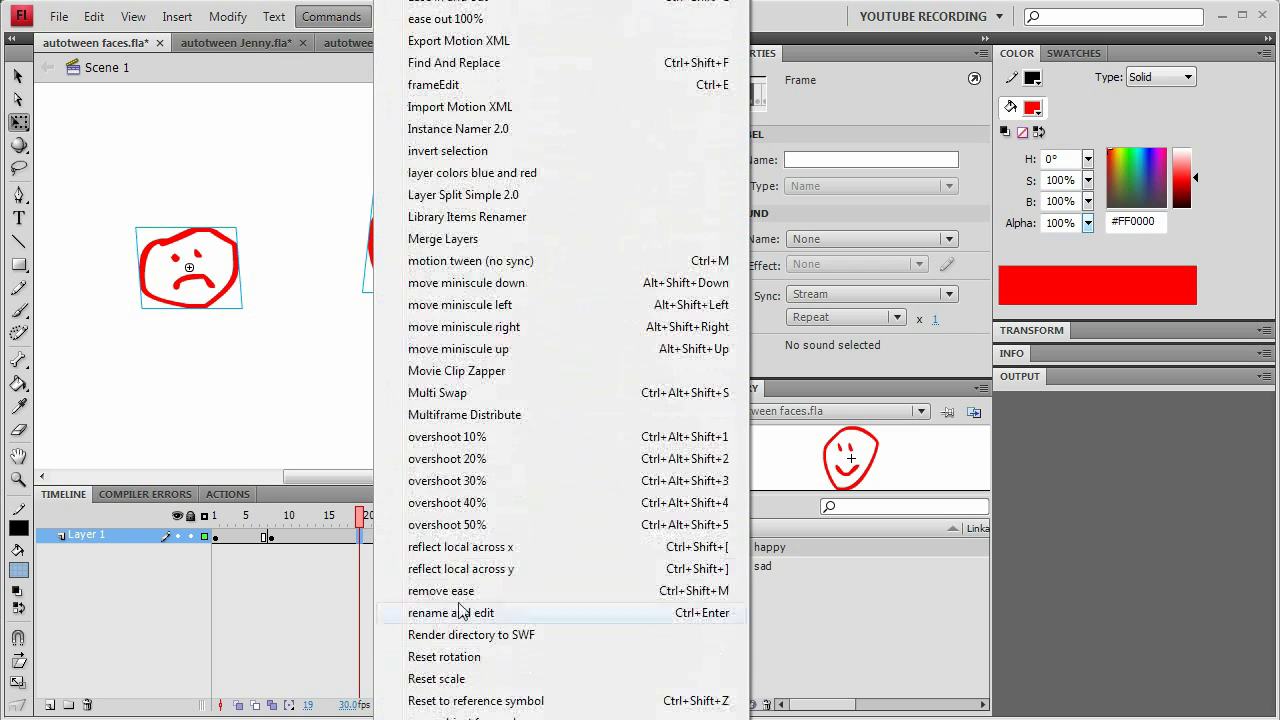
pyautogui.click(483, 481)
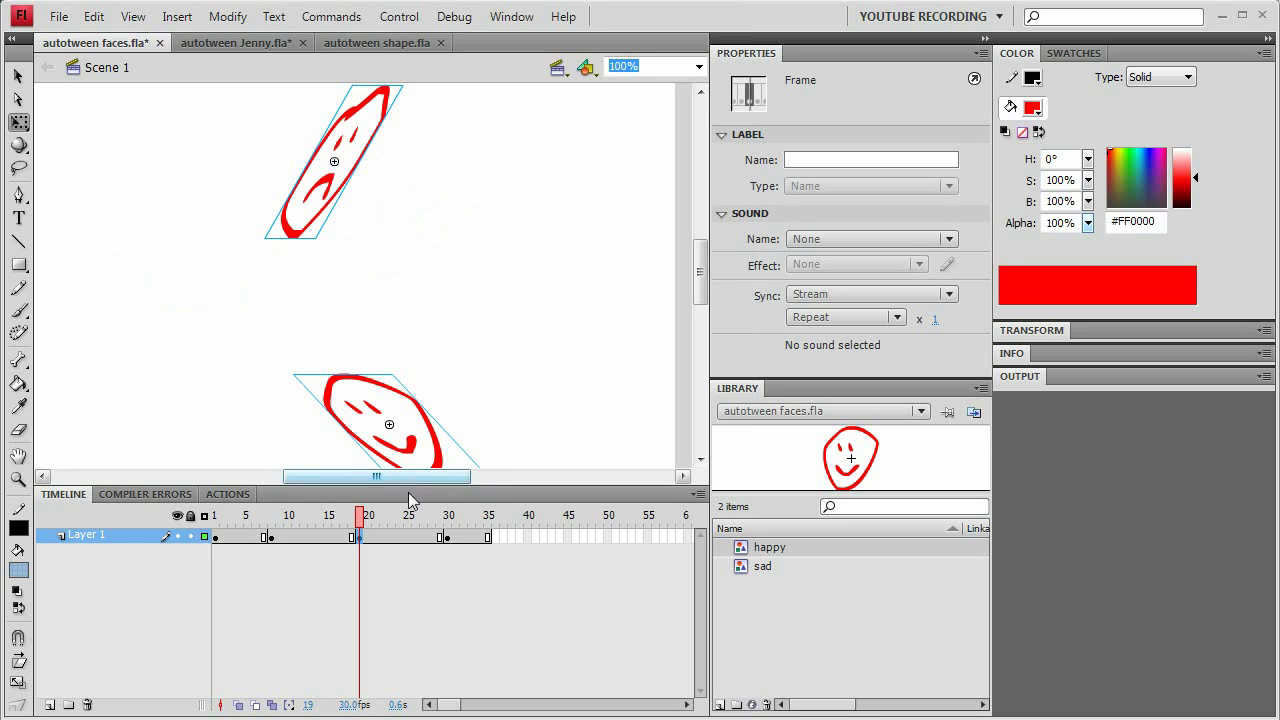
pyautogui.moveTo(360, 516); pyautogui.dragTo(259, 551)
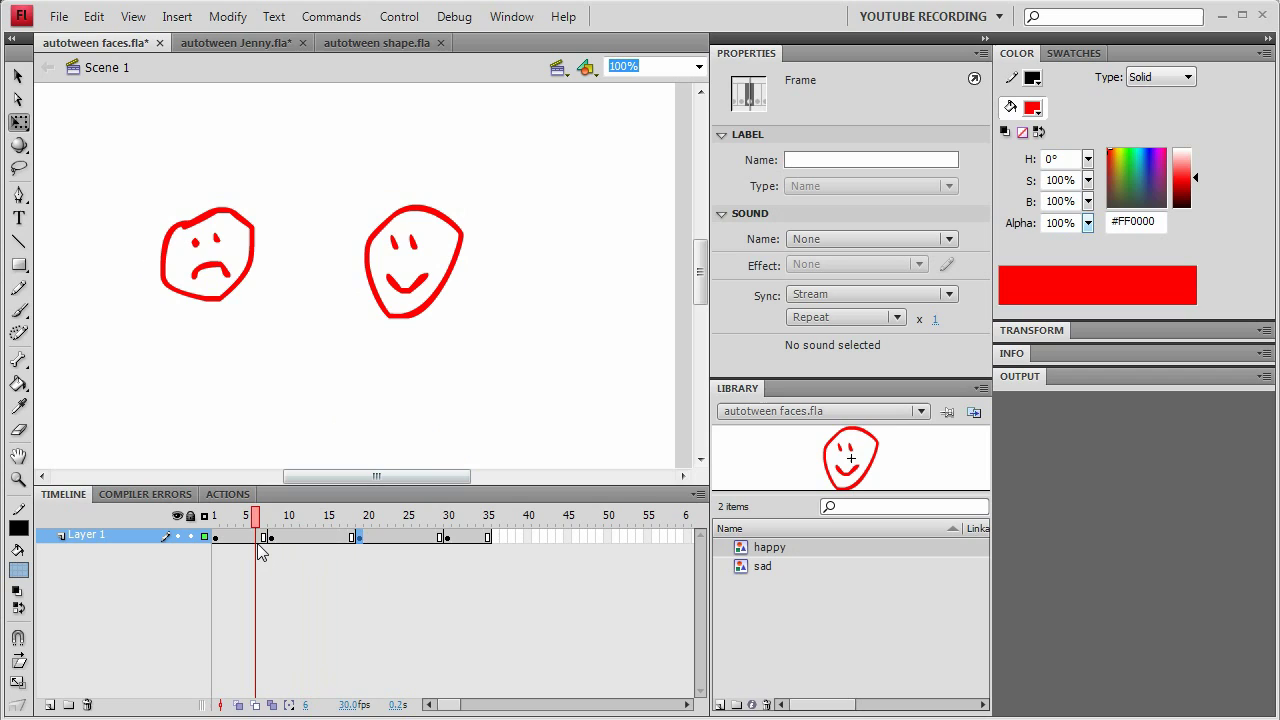
# Step: Run the auto tween 20% command at frame 8 of the faces tween
pyautogui.click(269, 539)
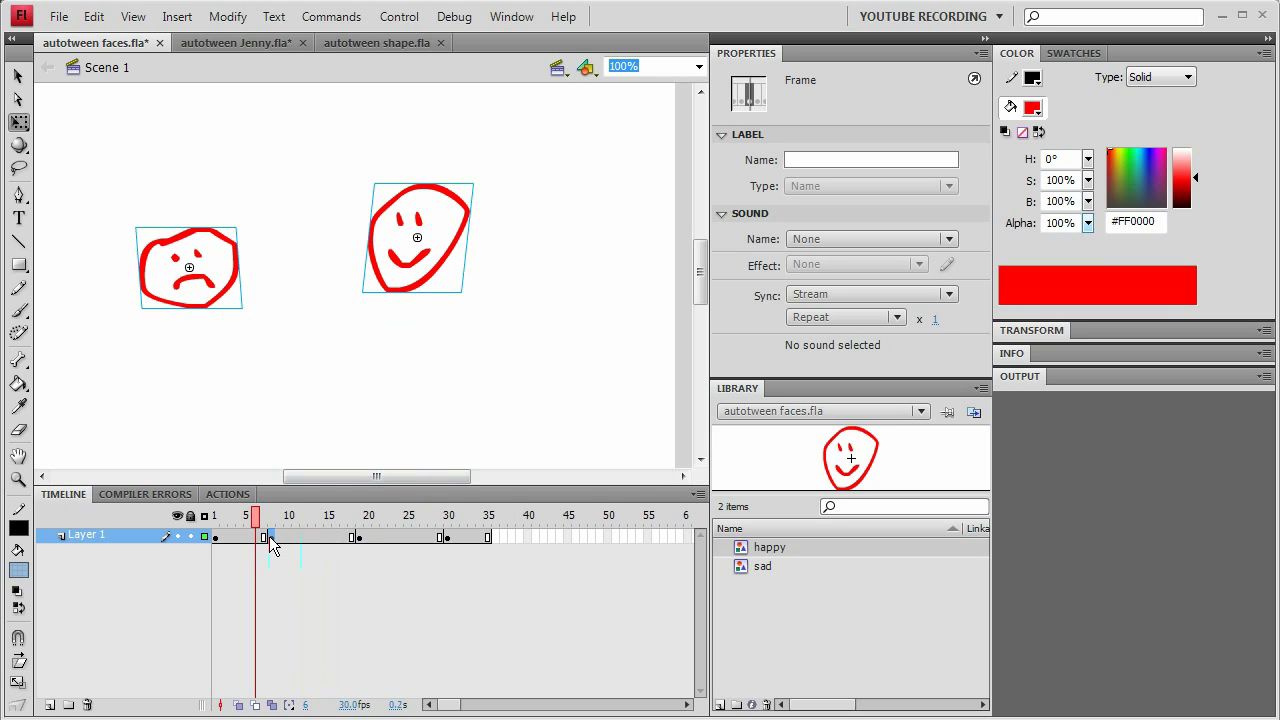
pyautogui.moveTo(269, 539); pyautogui.dragTo(304, 541)
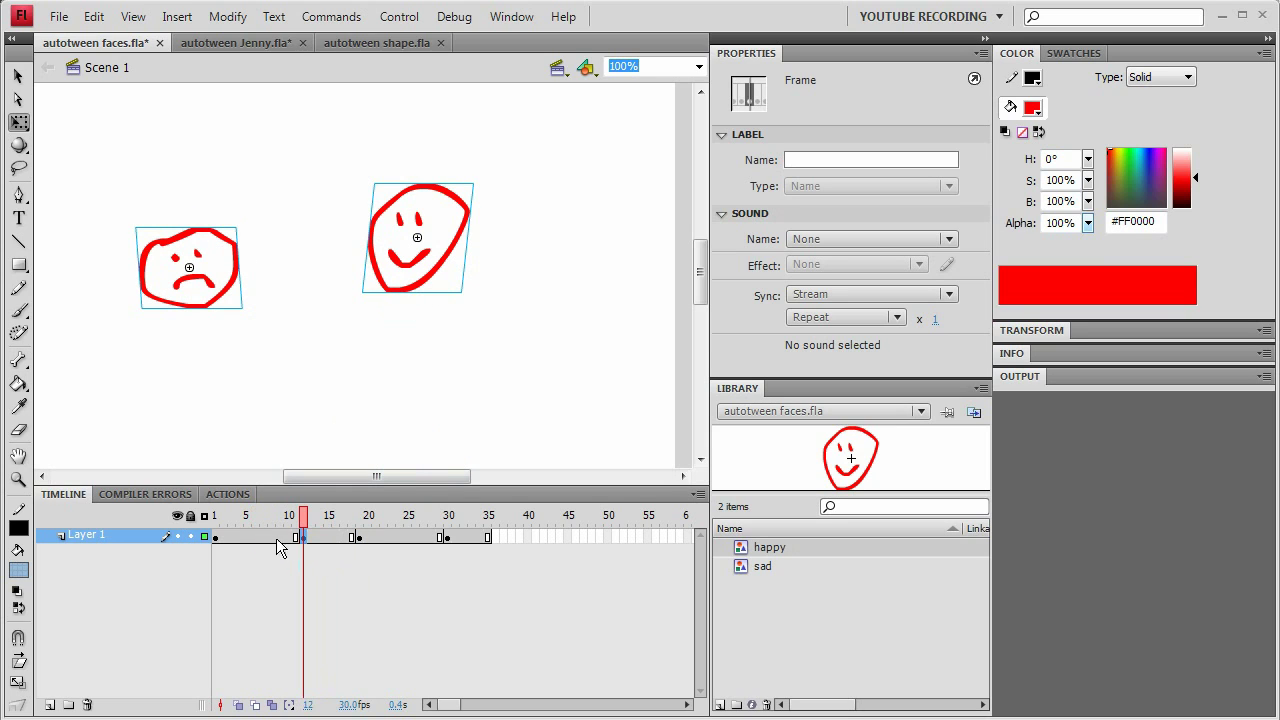
pyautogui.click(265, 541)
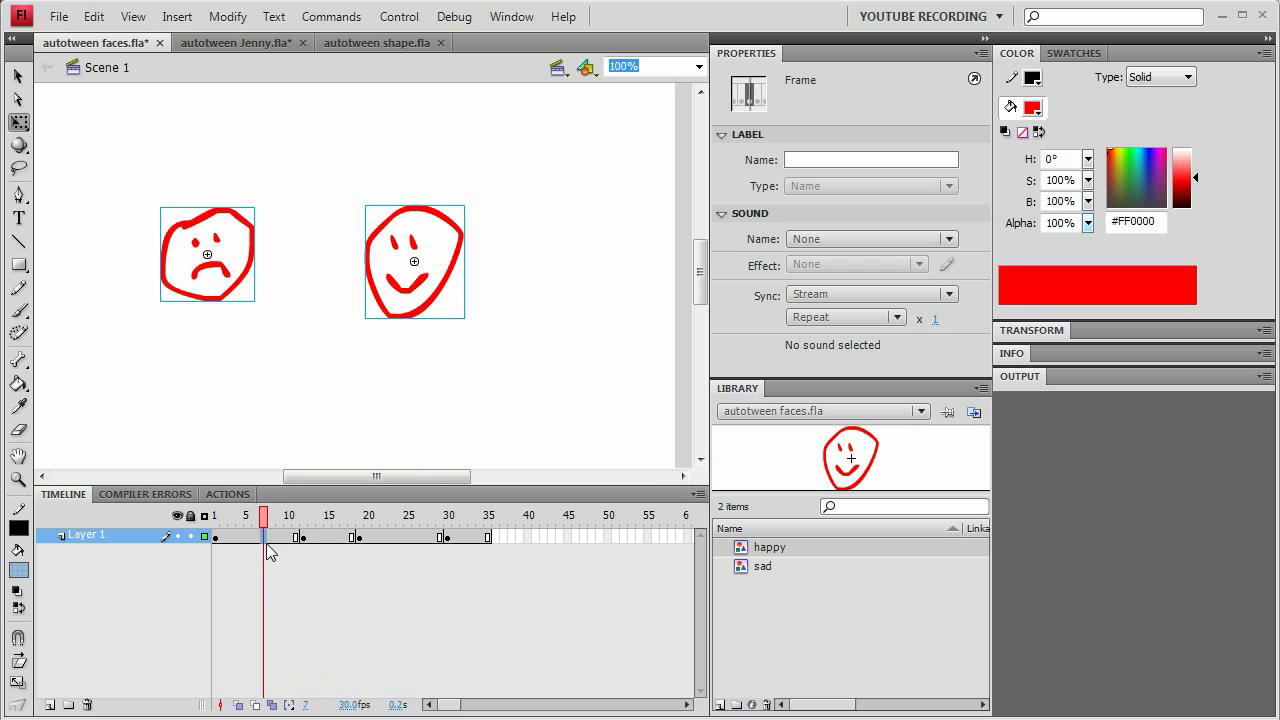
pyautogui.click(271, 539)
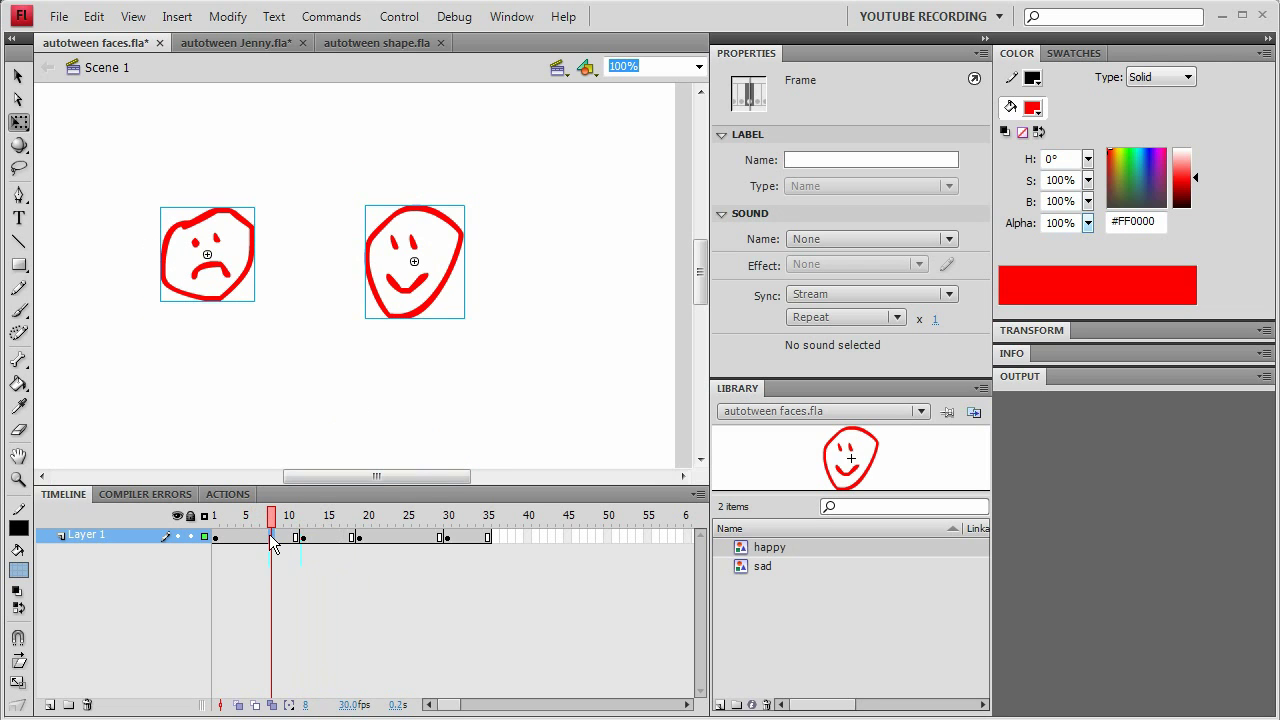
pyautogui.click(355, 18)
pyautogui.scroll(8, 383, 40)
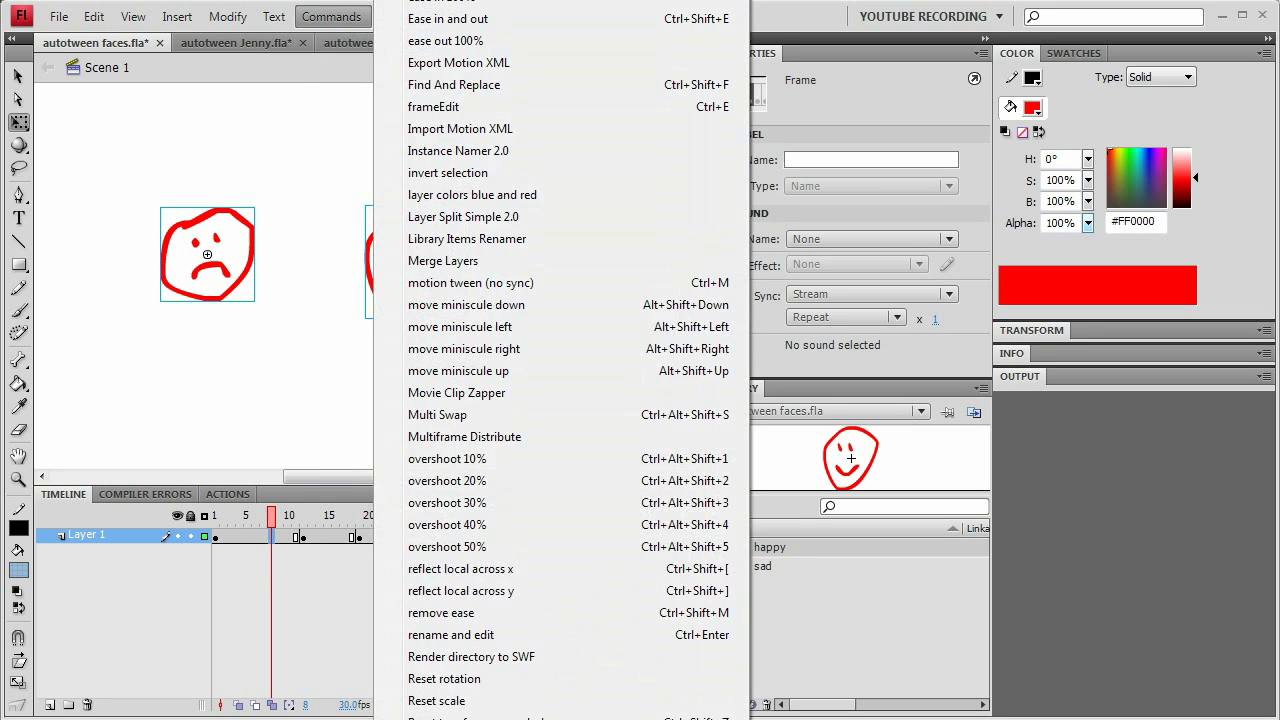
pyautogui.scroll(5, 500, 60)
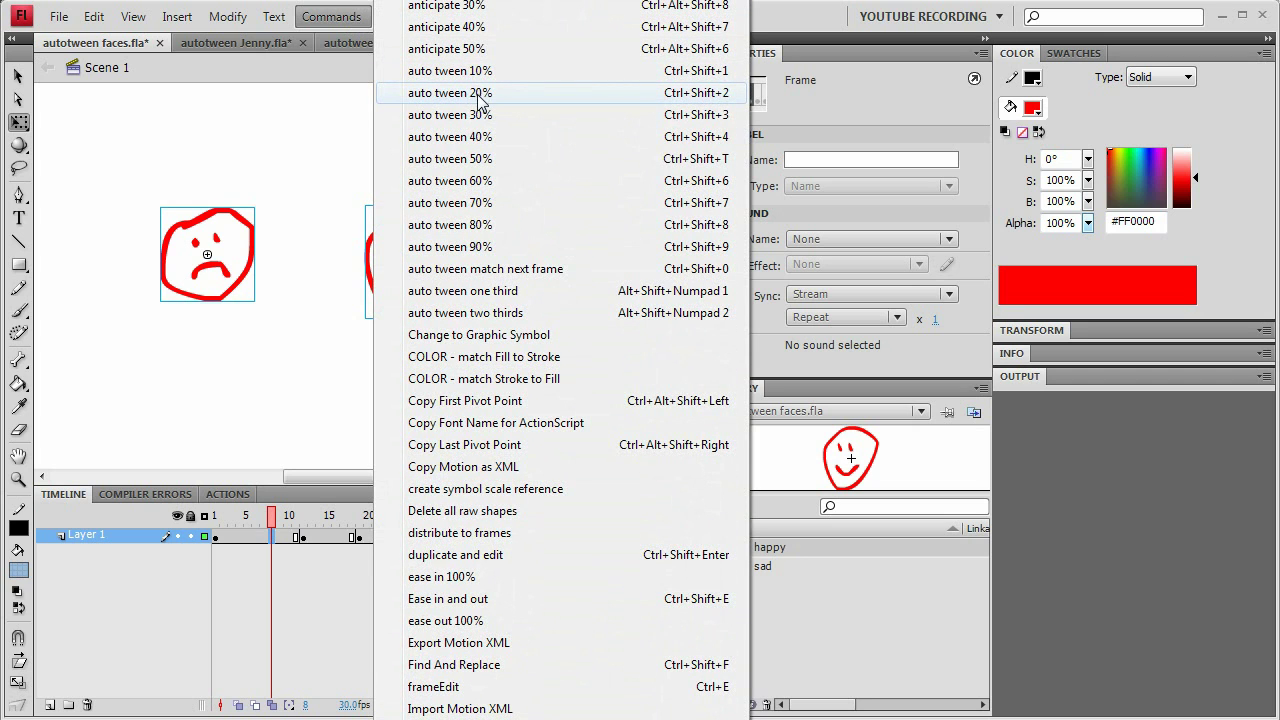
pyautogui.click(476, 100)
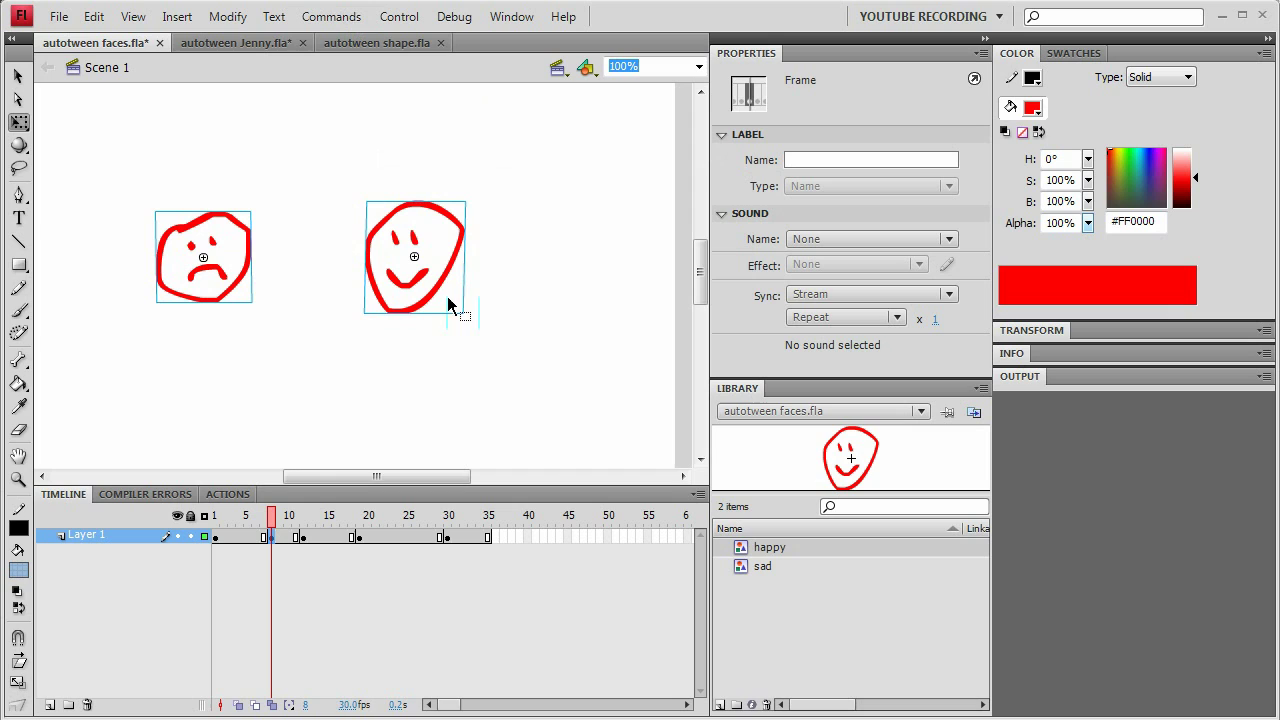
# Step: Scrub the faces tween to preview the new in-between, stopping at frame 10
pyautogui.click(262, 537)
pyautogui.moveTo(263, 535)
pyautogui.mouseDown()
pyautogui.moveTo(326, 514)
pyautogui.moveTo(263, 520)
pyautogui.mouseUp()
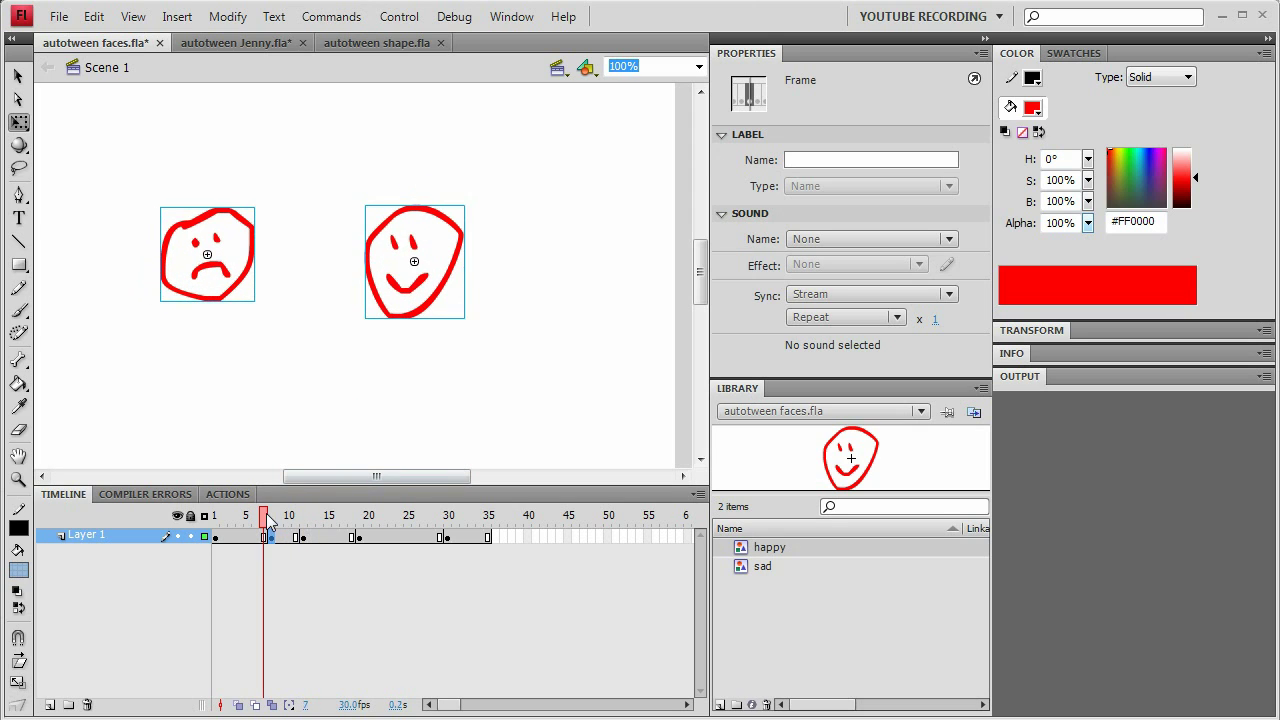
pyautogui.click(289, 537)
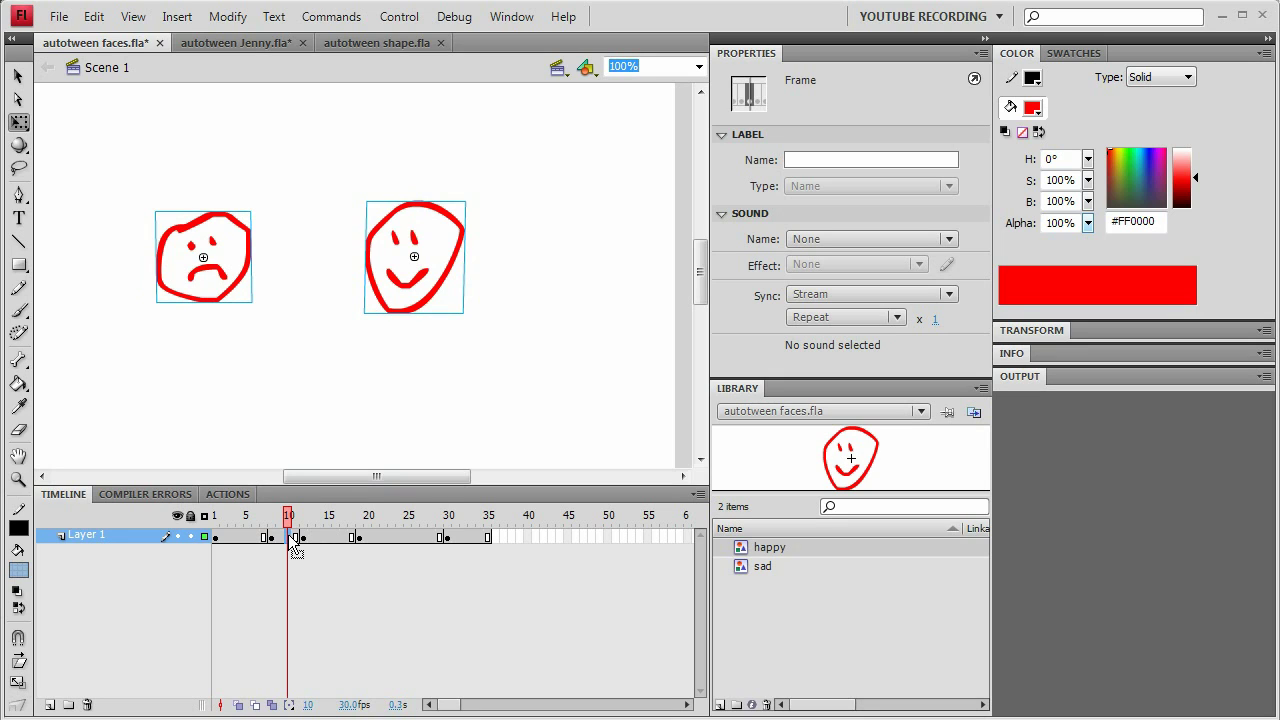
# Step: Add eased in-betweens at frames 10, 14 and 16, and remove one frame
pyautogui.hotkey('ctrl', 'z')
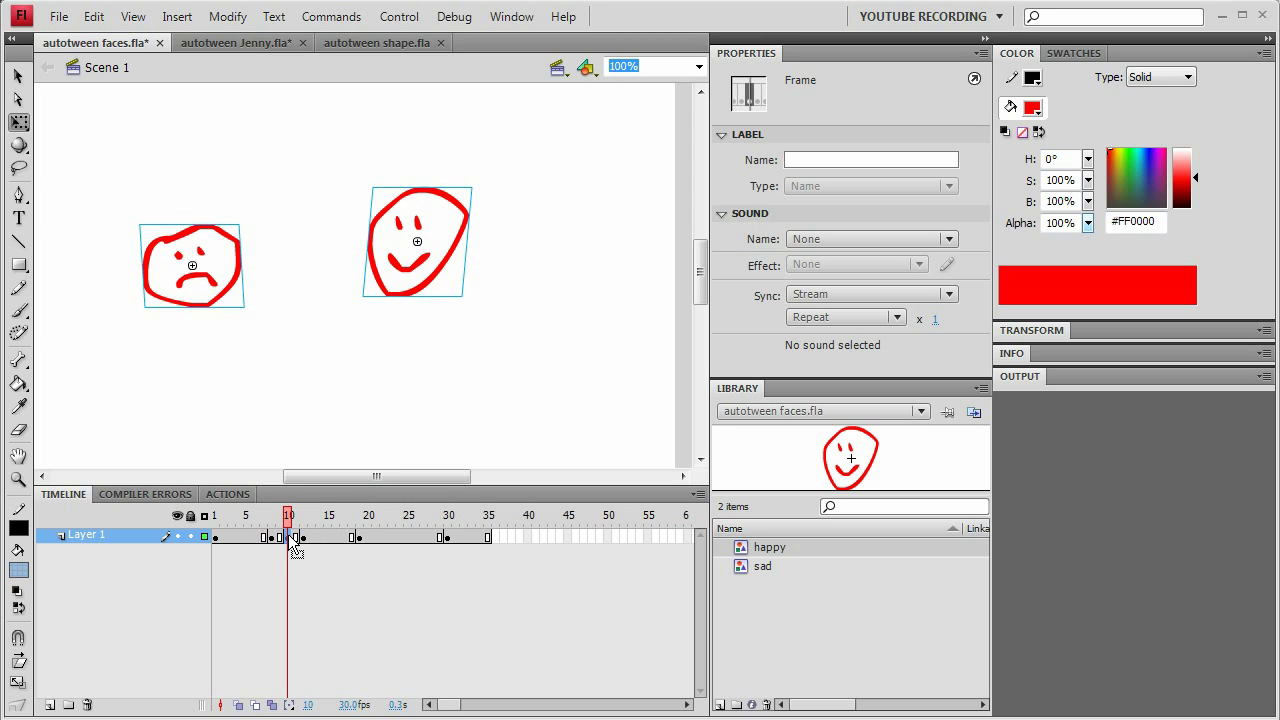
pyautogui.moveTo(293, 548)
pyautogui.mouseDown()
pyautogui.moveTo(234, 537)
pyautogui.moveTo(340, 546)
pyautogui.moveTo(251, 548)
pyautogui.moveTo(315, 543)
pyautogui.mouseUp()
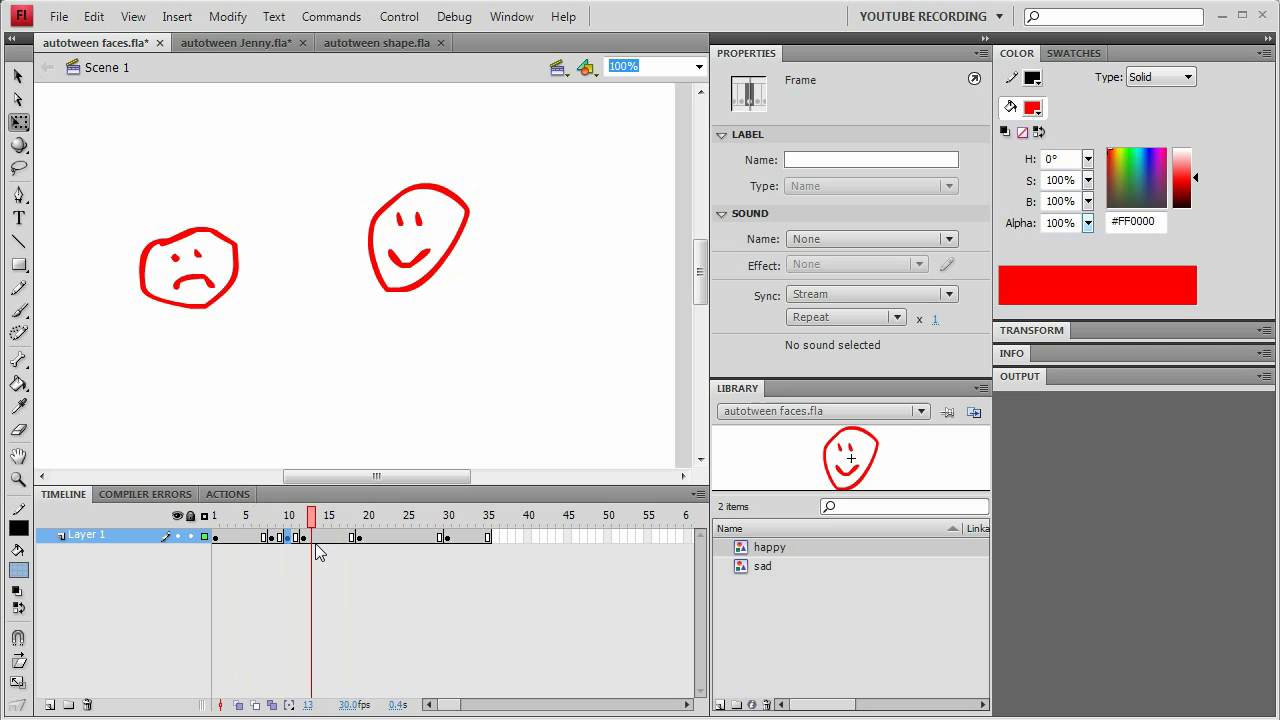
pyautogui.click(322, 538)
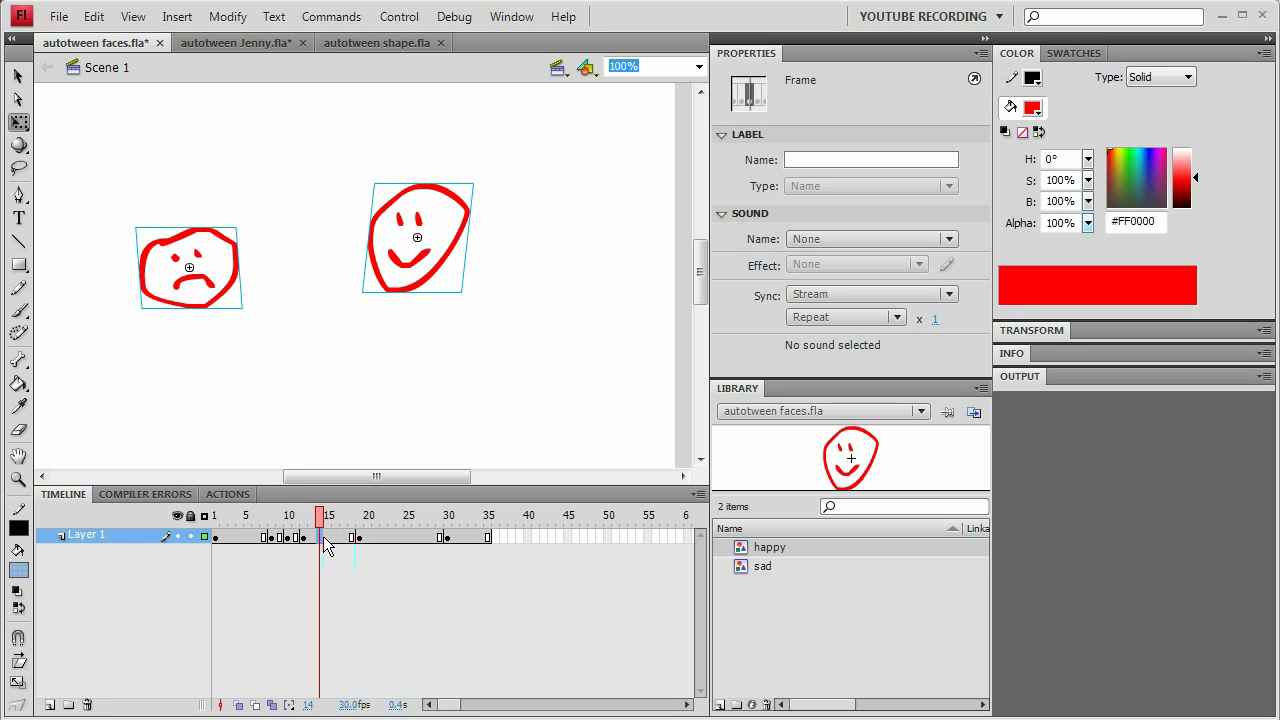
pyautogui.click(324, 543)
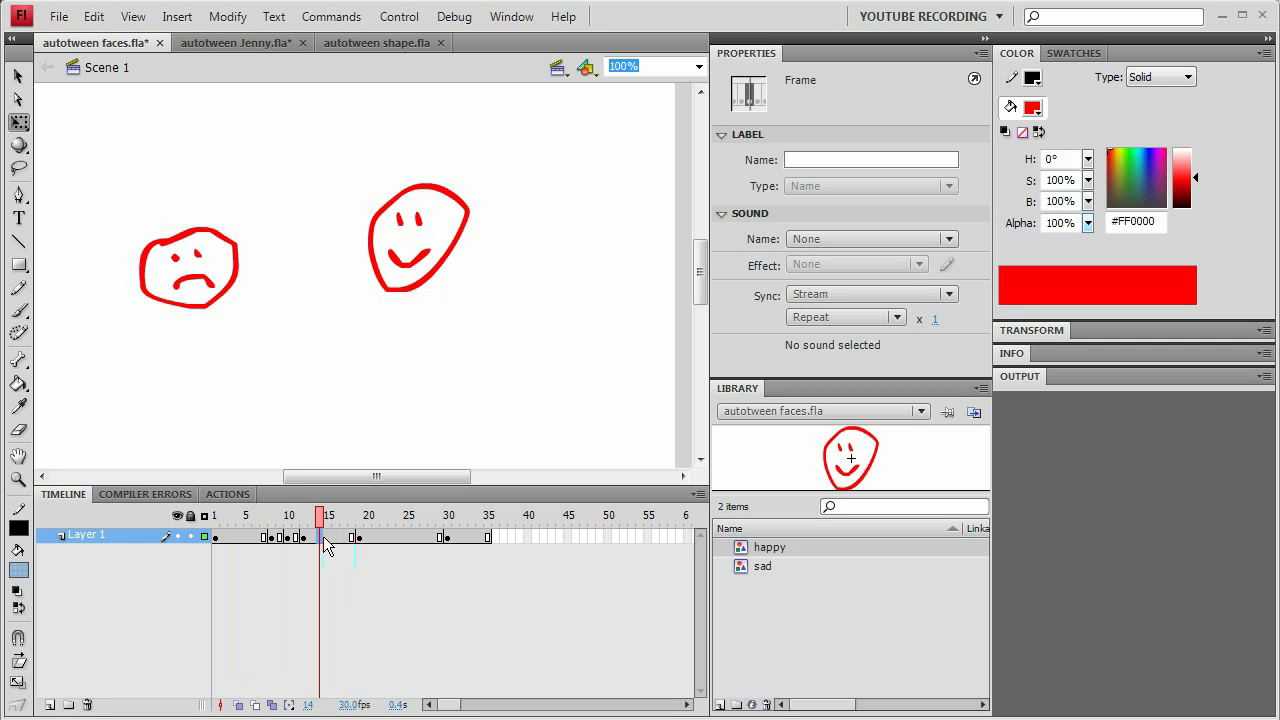
pyautogui.click(338, 538)
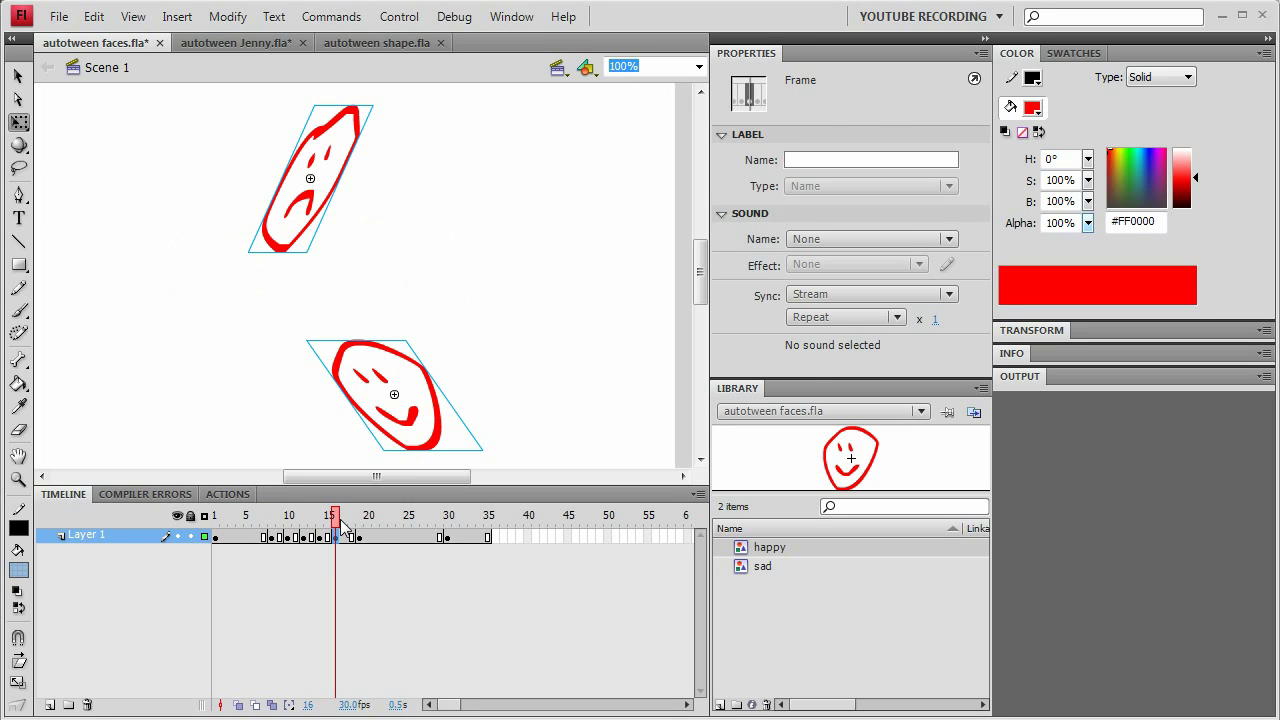
pyautogui.click(346, 538)
pyautogui.hotkey('shift', 'F5')
pyautogui.moveTo(363, 540)
pyautogui.mouseDown()
pyautogui.moveTo(277, 520)
pyautogui.moveTo(366, 533)
pyautogui.moveTo(236, 535)
pyautogui.moveTo(369, 540)
pyautogui.mouseUp()
# Step: Add eased in-betweens at frames 20 and 22, then trim two frames so the tween ends at 29
pyautogui.press('F6')
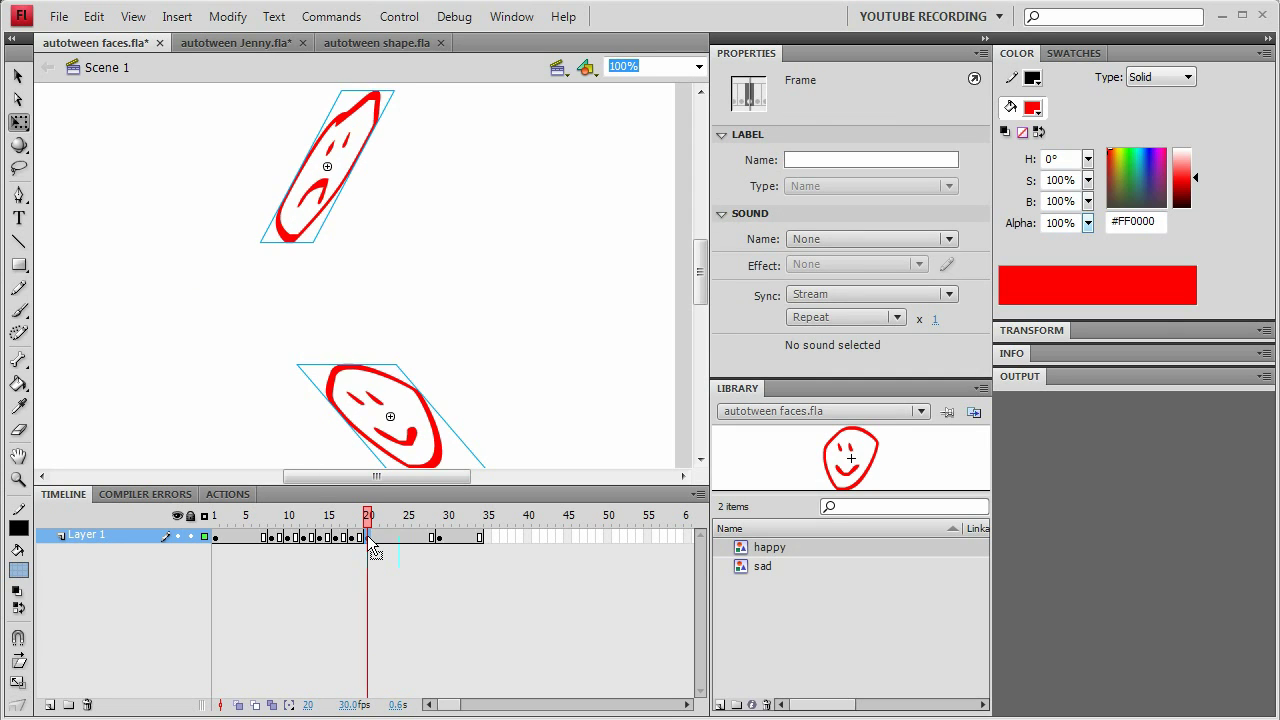
pyautogui.press('.')
pyautogui.press('.')
pyautogui.press('F6')
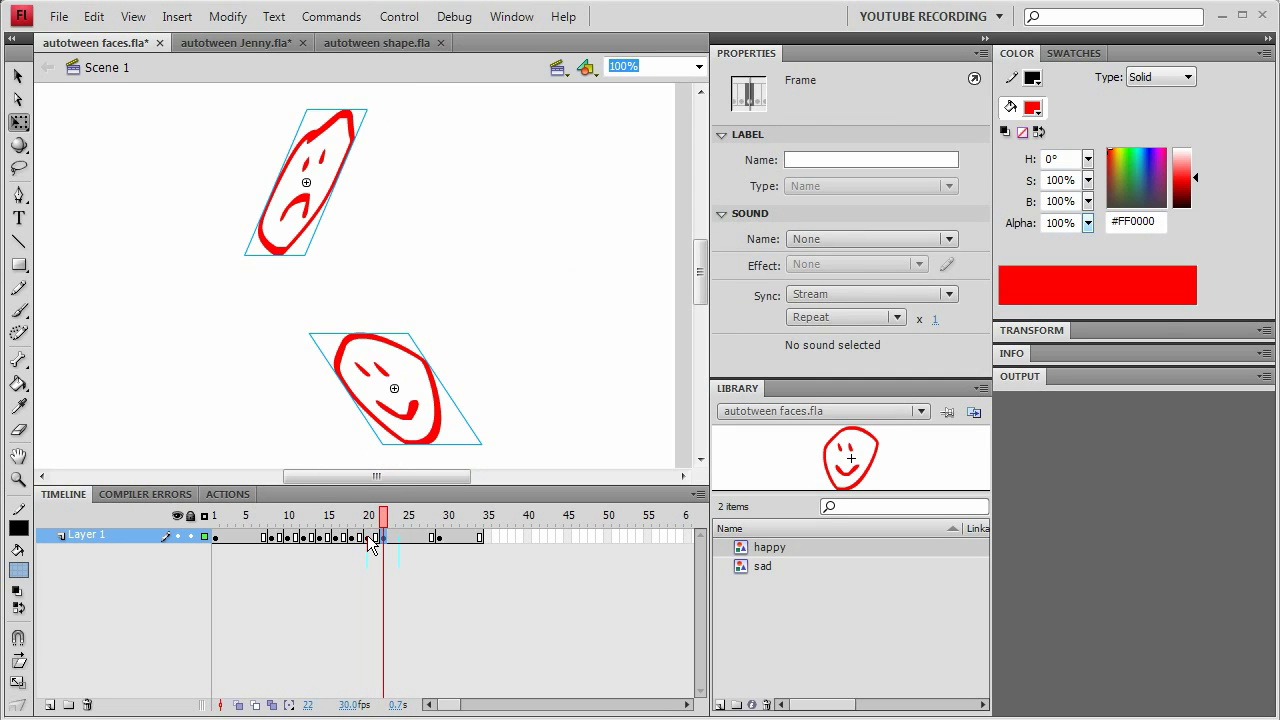
pyautogui.click(403, 517)
pyautogui.hotkey('shift', 'F5')
pyautogui.hotkey('shift', 'F5')
pyautogui.hotkey('shift', 'F5')
pyautogui.hotkey('shift', 'F5')
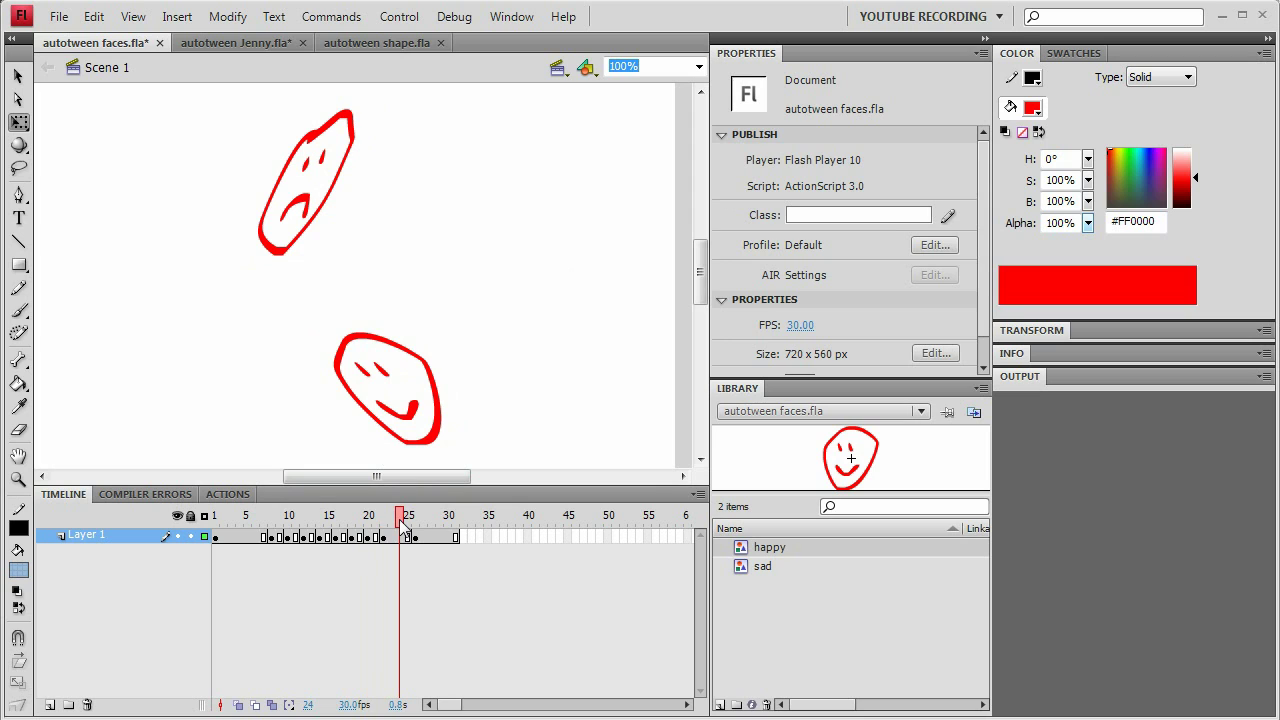
pyautogui.hotkey('shift', 'F5')
pyautogui.click(247, 516)
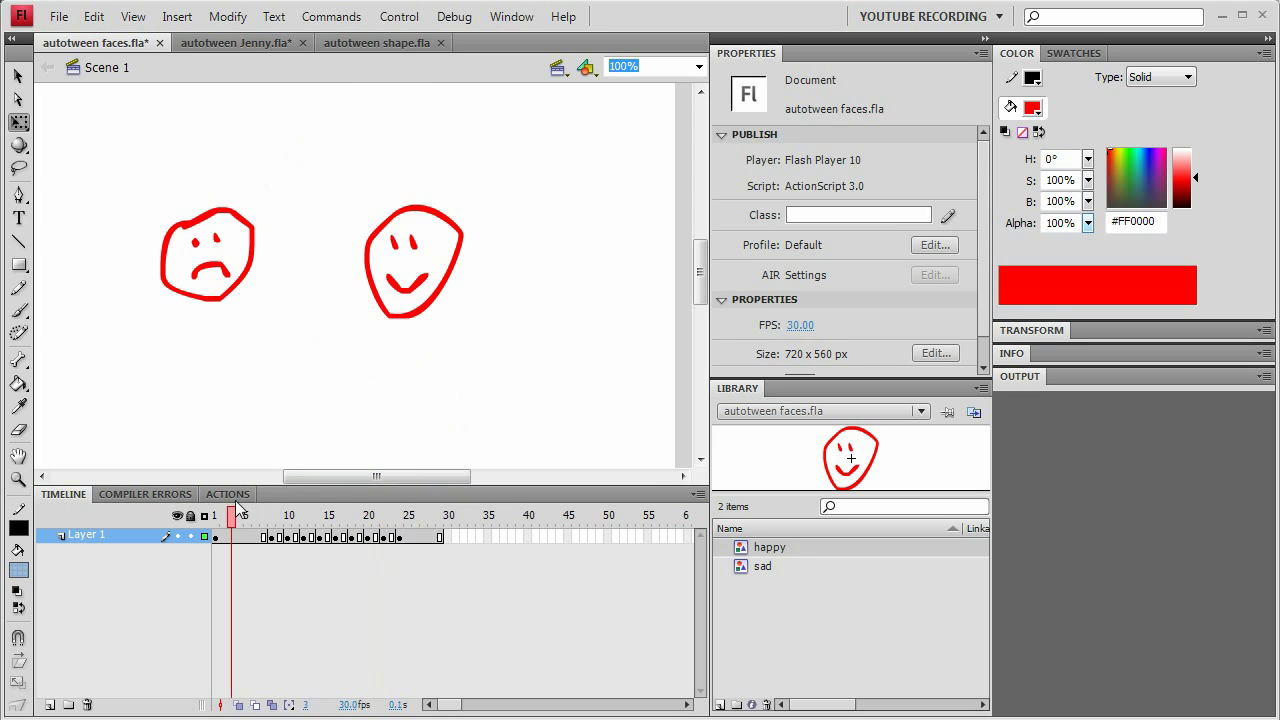
pyautogui.moveTo(235, 503); pyautogui.dragTo(242, 545)
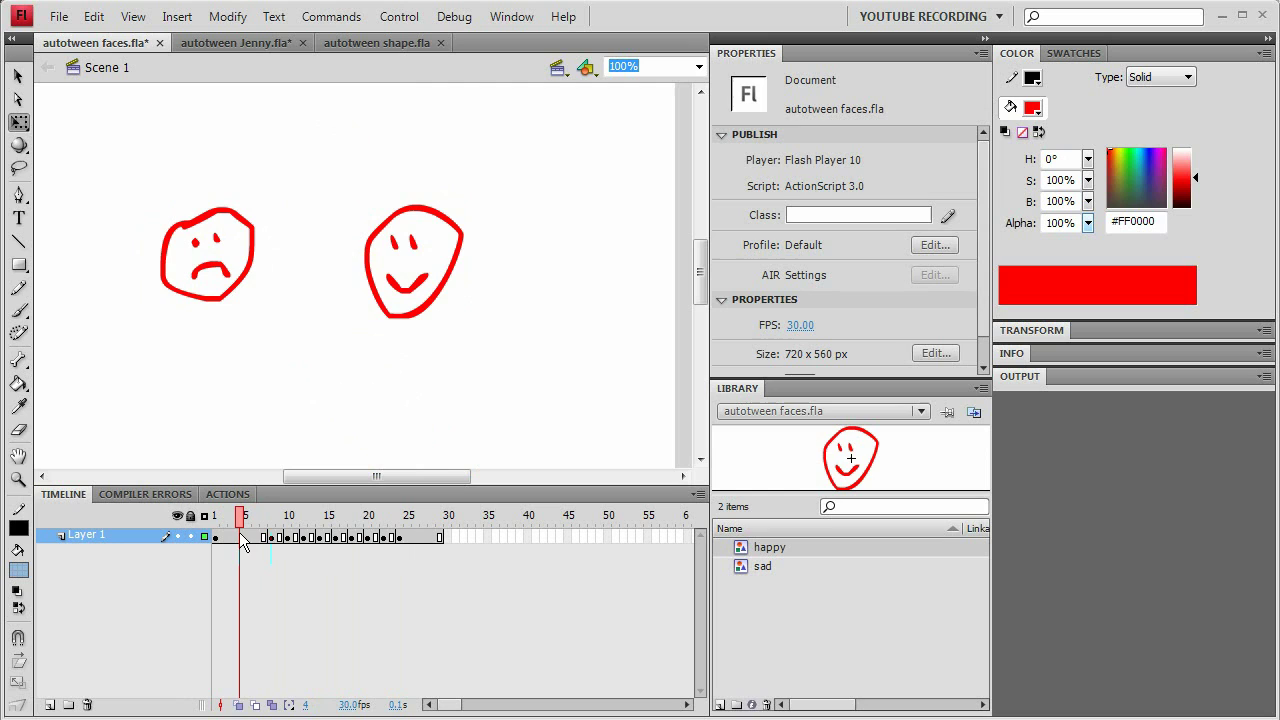
pyautogui.press('Return')
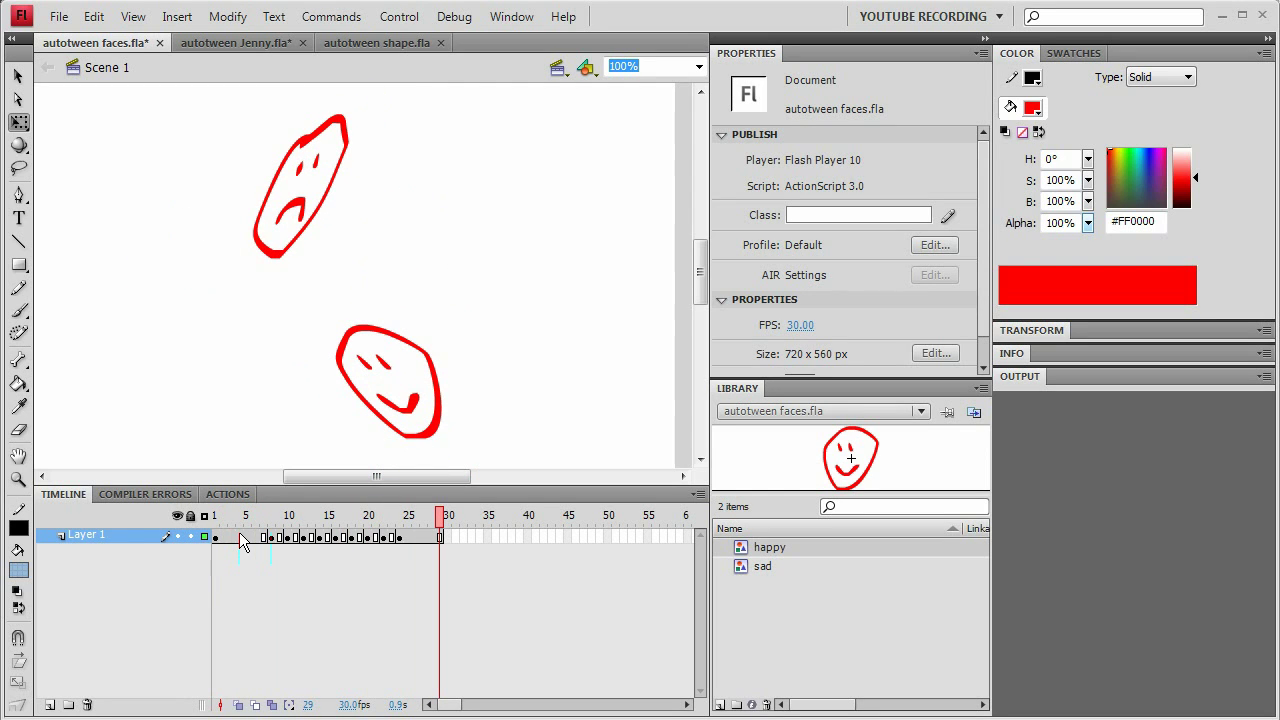
pyautogui.moveTo(335, 516); pyautogui.dragTo(245, 530)
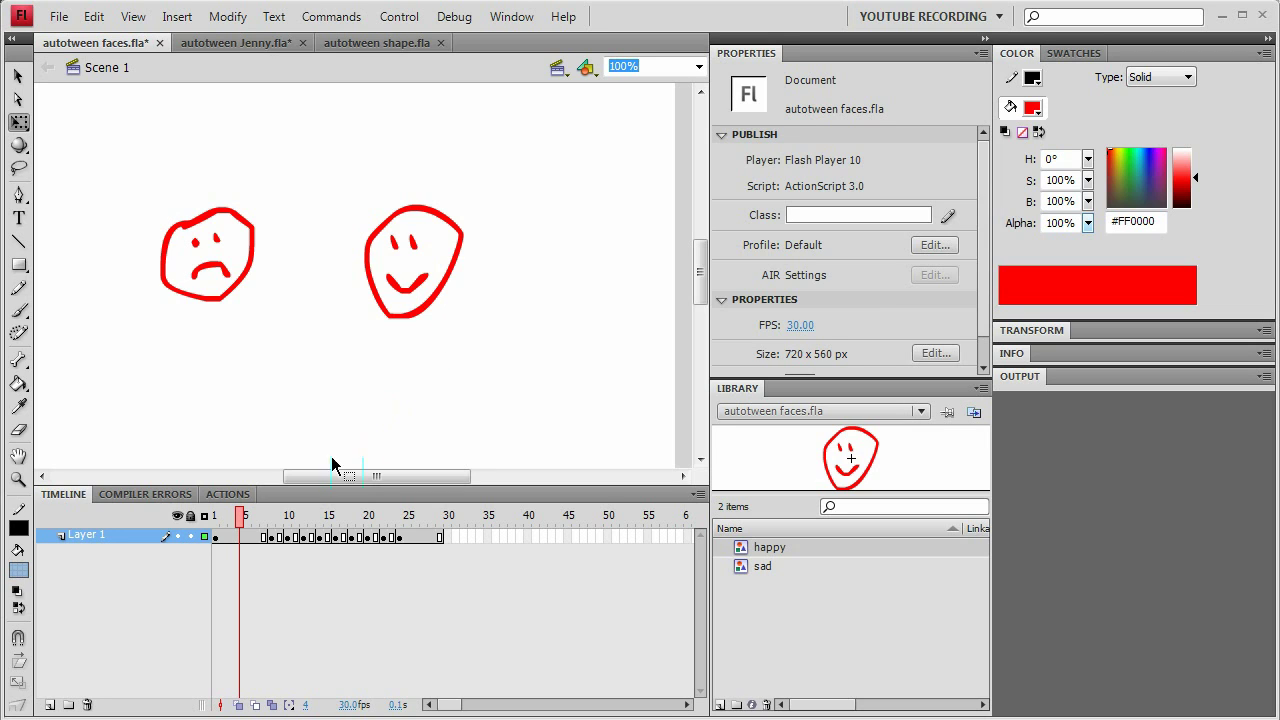
pyautogui.click(256, 518)
pyautogui.moveTo(256, 518); pyautogui.dragTo(375, 518)
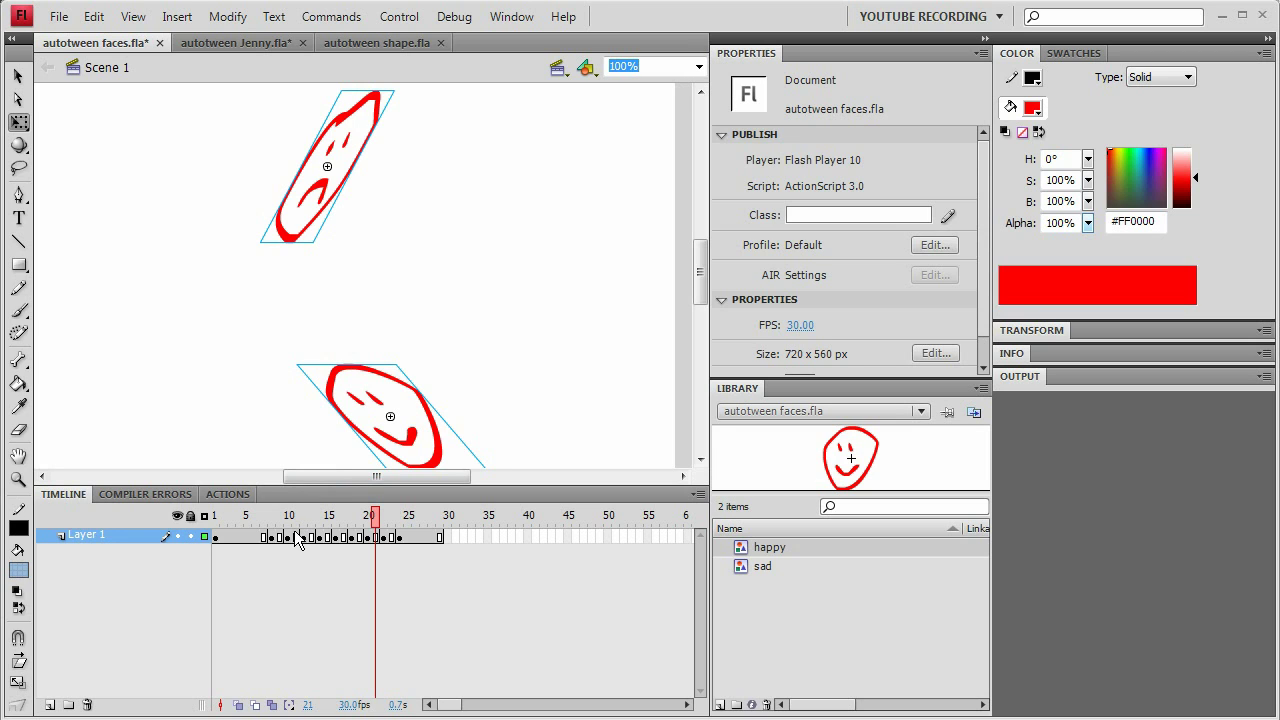
pyautogui.moveTo(283, 527); pyautogui.dragTo(431, 537)
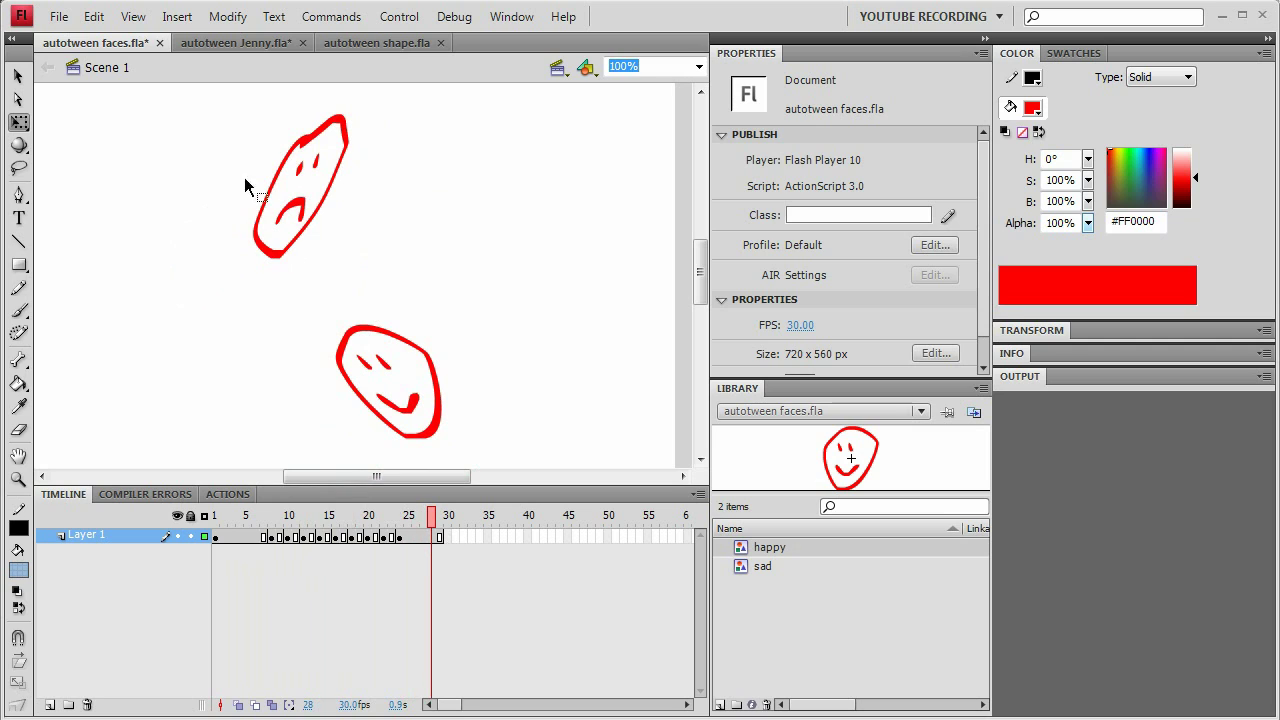
# Step: Switch to autotween Jenny.fla and scrub Jenny's wave from frame 1 to frame 8
pyautogui.click(240, 42)
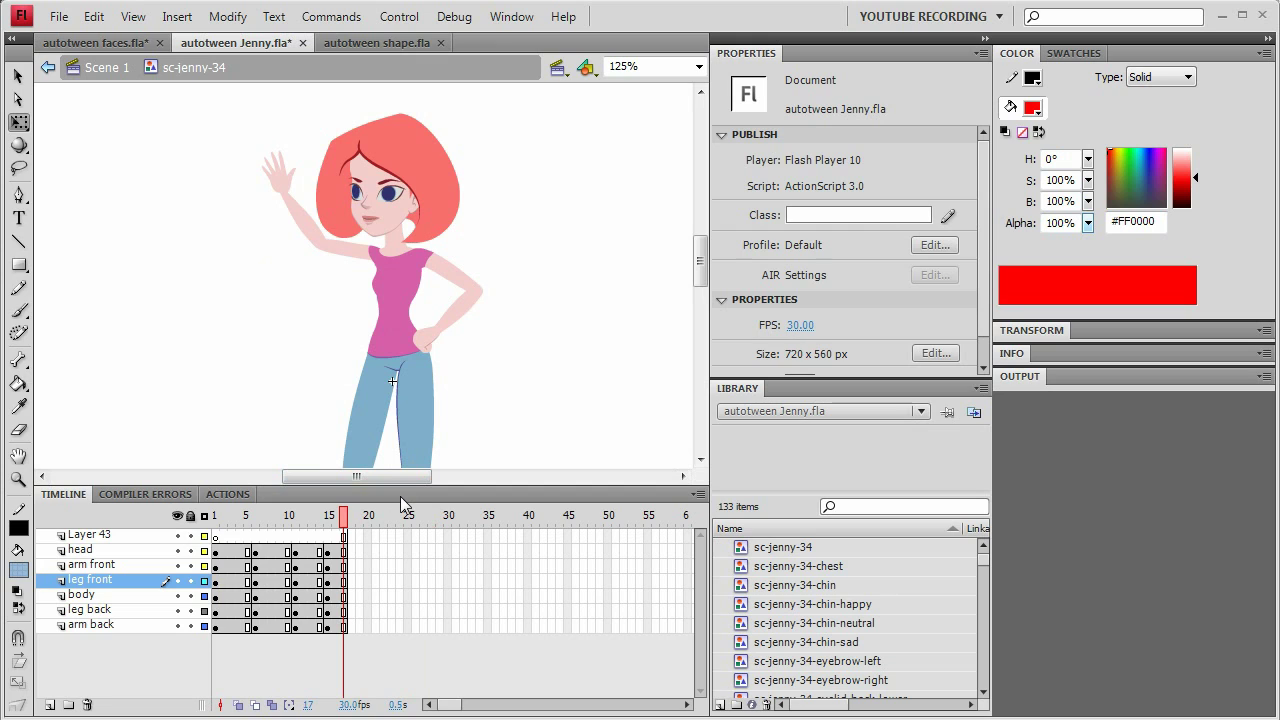
pyautogui.moveTo(349, 517); pyautogui.dragTo(244, 542)
pyautogui.click(272, 522)
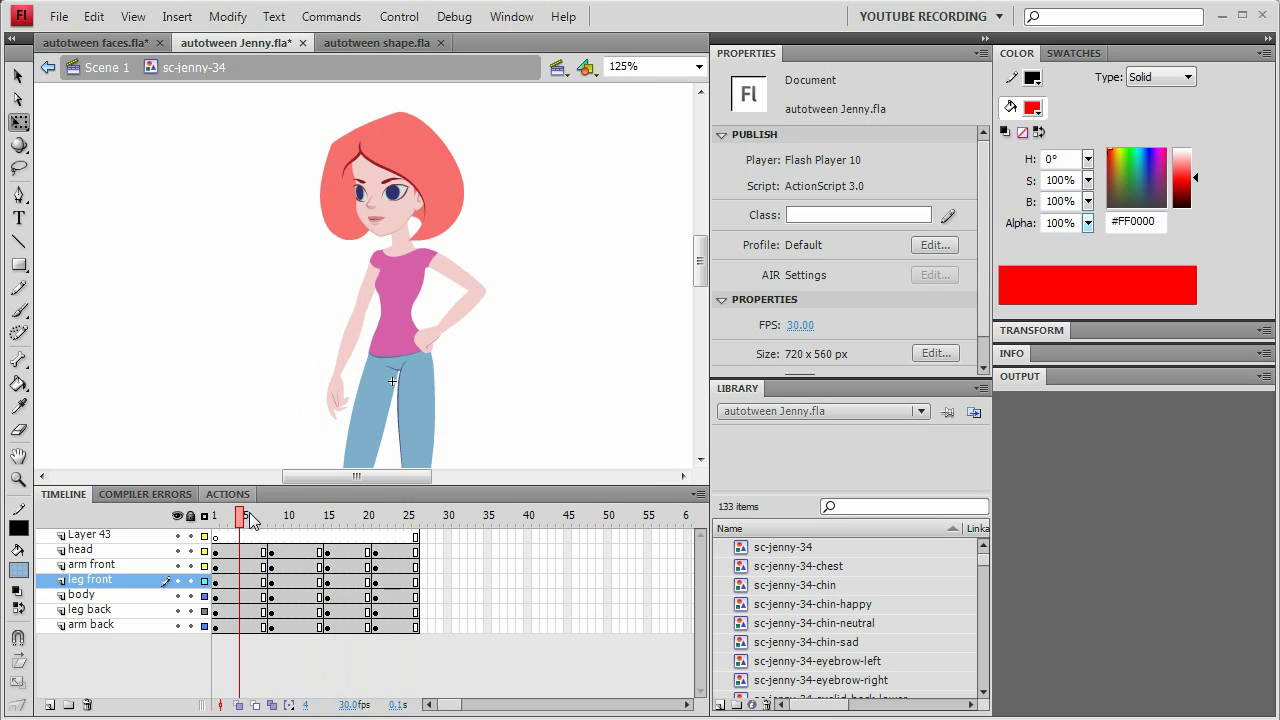
# Step: Select all of Jenny's parts, insert eased in-betweens at frames 4 and 6, and preview the wave
pyautogui.moveTo(244, 524)
pyautogui.mouseDown()
pyautogui.moveTo(230, 530)
pyautogui.moveTo(279, 532)
pyautogui.moveTo(241, 540)
pyautogui.mouseUp()
pyautogui.hotkey('ctrl', 'a')
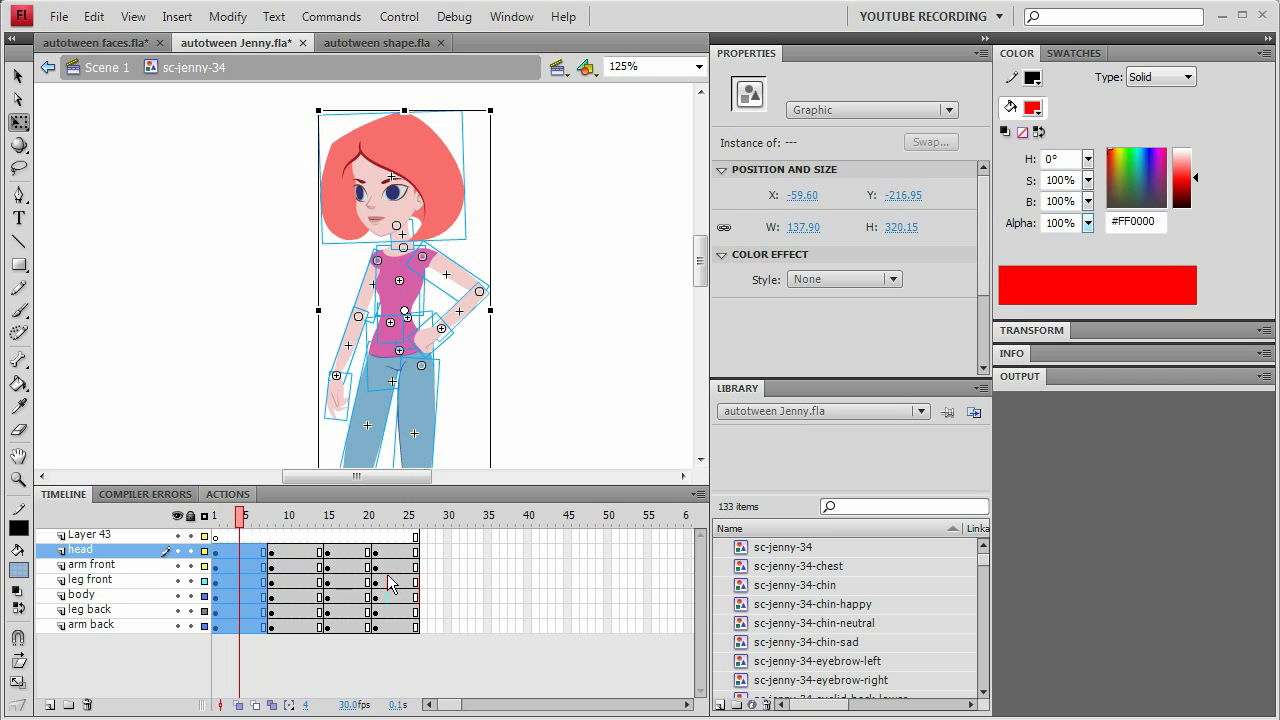
pyautogui.press('F6')
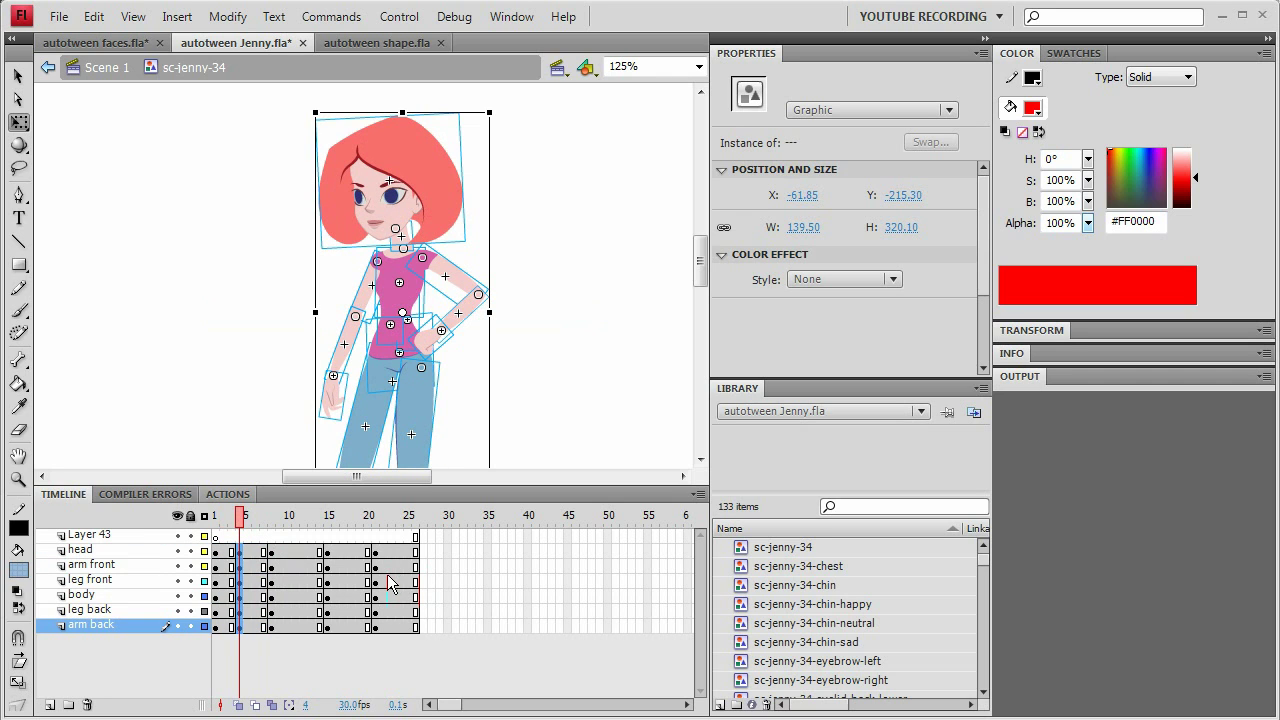
pyautogui.press('.')
pyautogui.press('.')
pyautogui.press('F6')
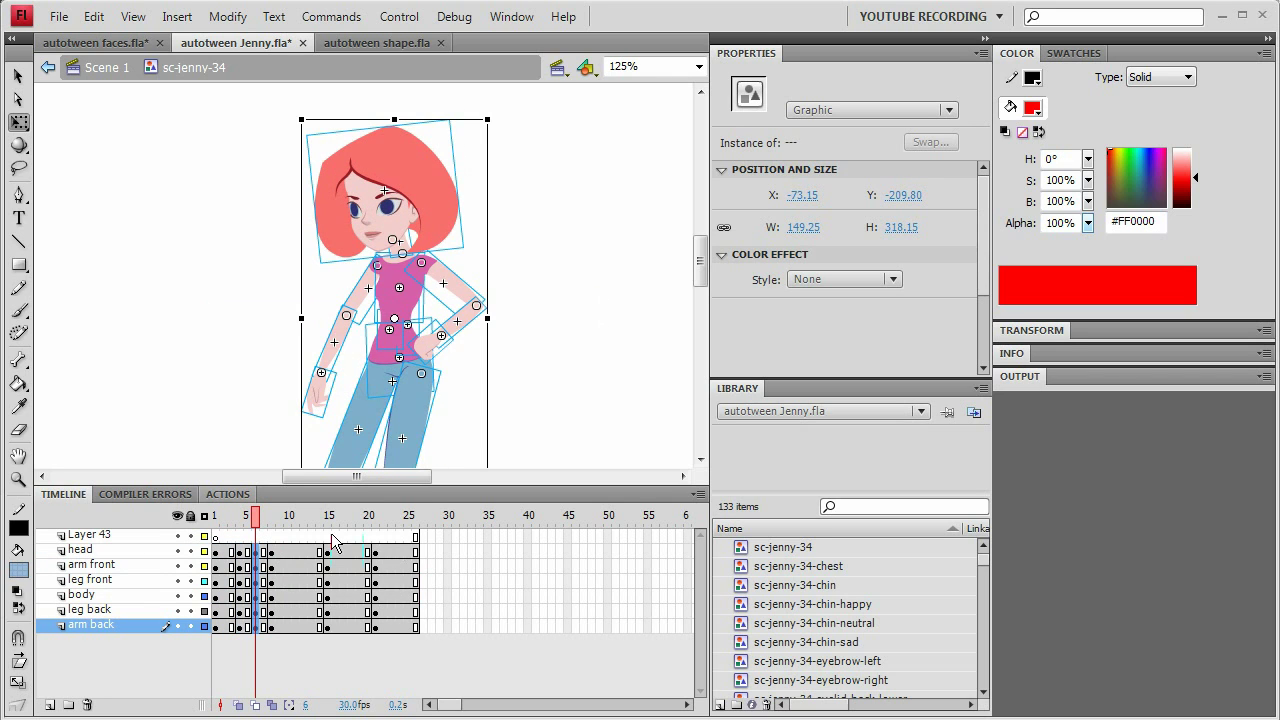
pyautogui.moveTo(333, 541); pyautogui.dragTo(262, 556)
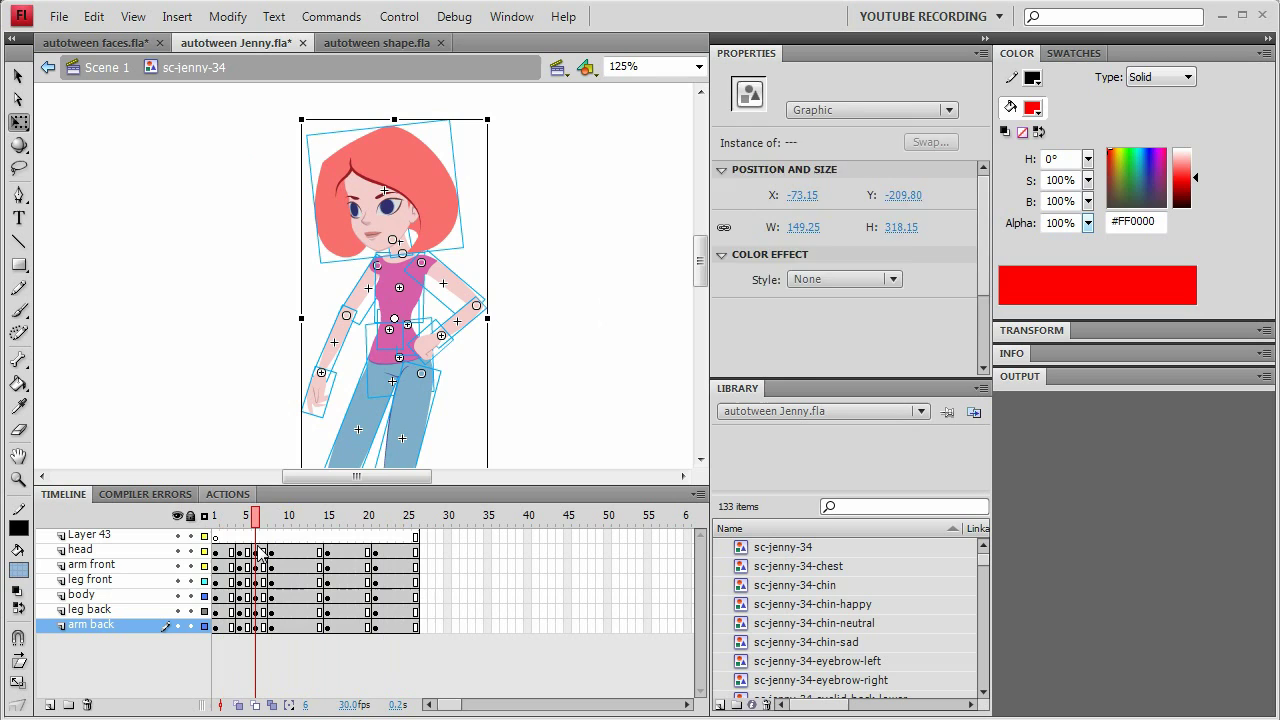
# Step: Rotate Jenny's back arm slightly at frame 4
pyautogui.click(288, 450)
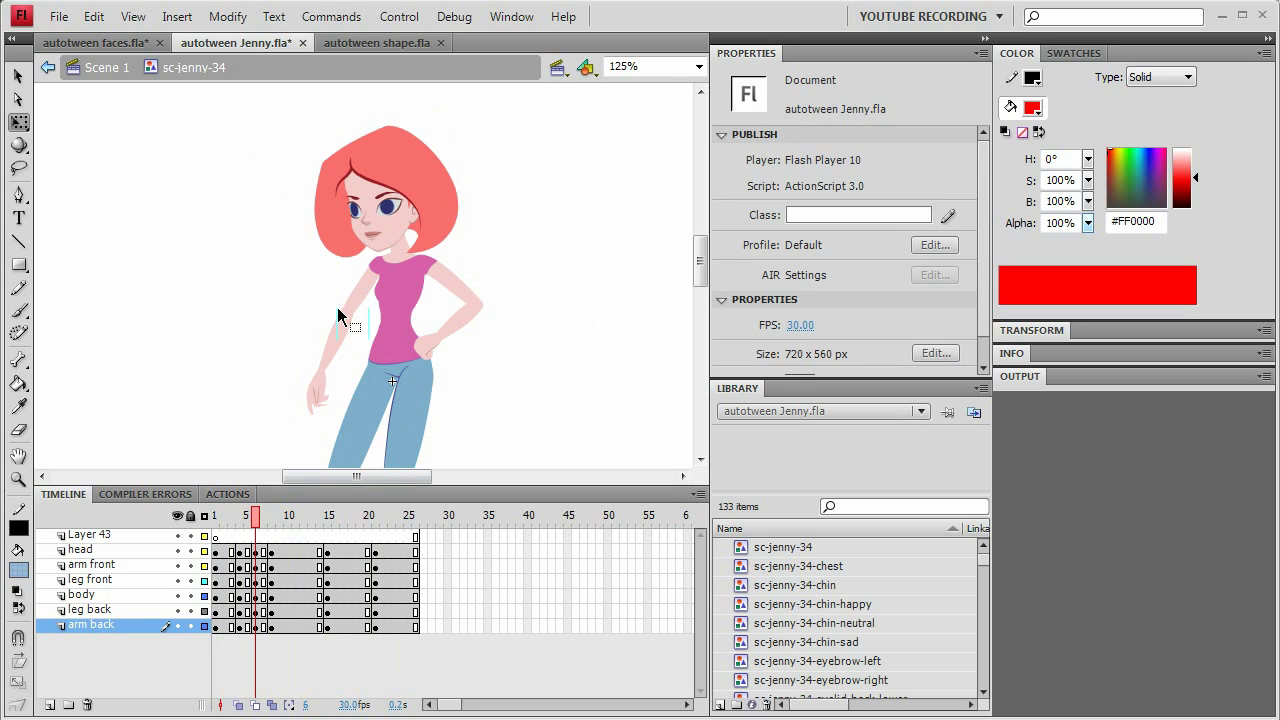
pyautogui.moveTo(262, 522); pyautogui.dragTo(276, 553)
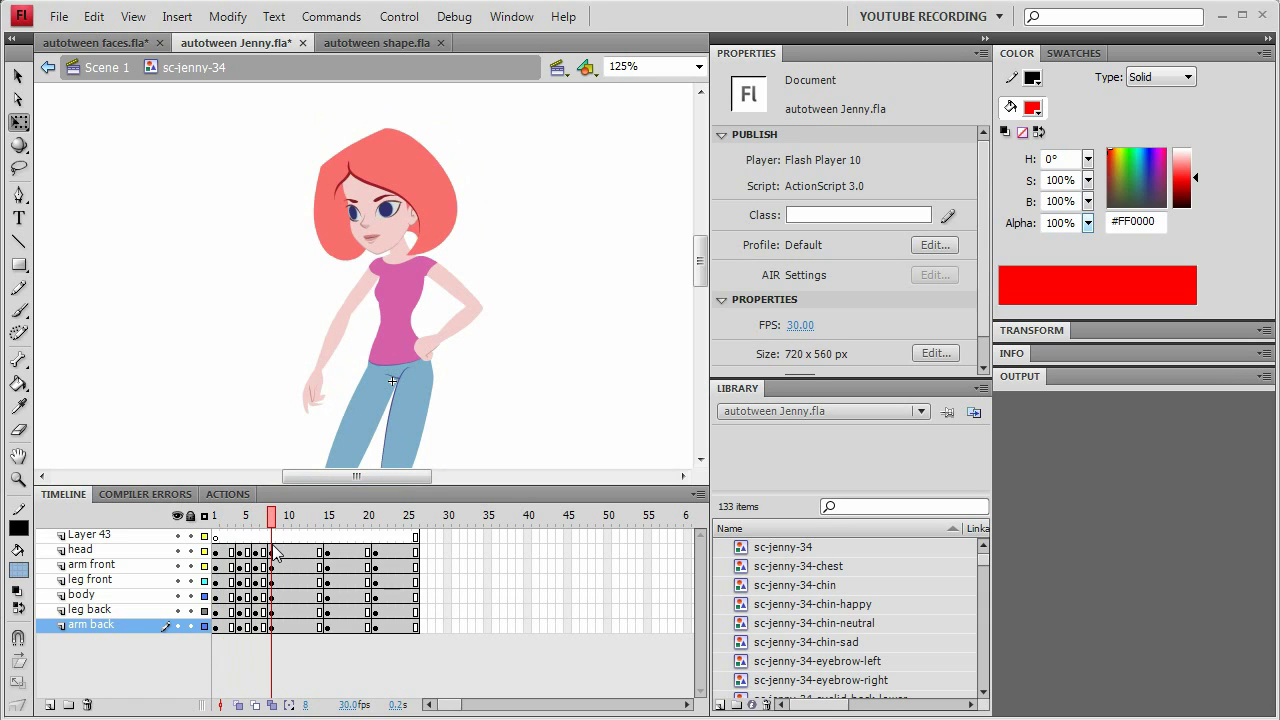
pyautogui.moveTo(272, 516); pyautogui.dragTo(240, 523)
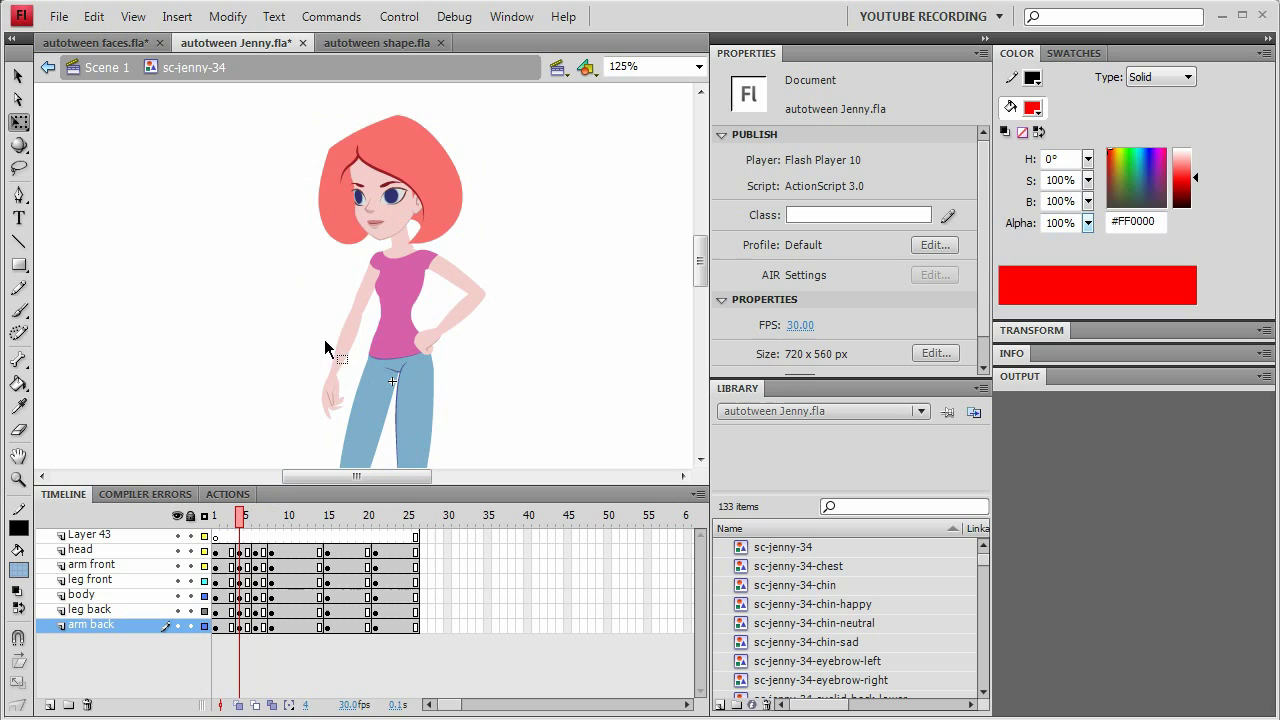
pyautogui.moveTo(353, 381); pyautogui.dragTo(354, 376)
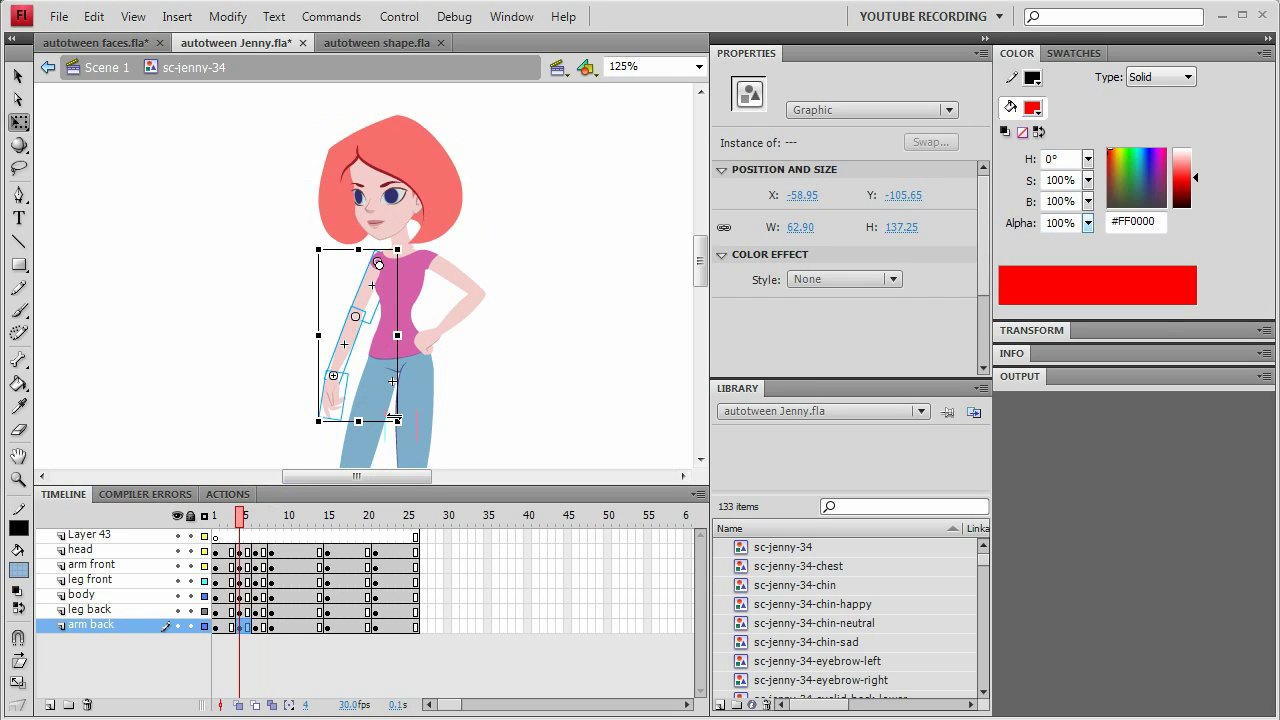
pyautogui.moveTo(409, 420); pyautogui.dragTo(417, 417)
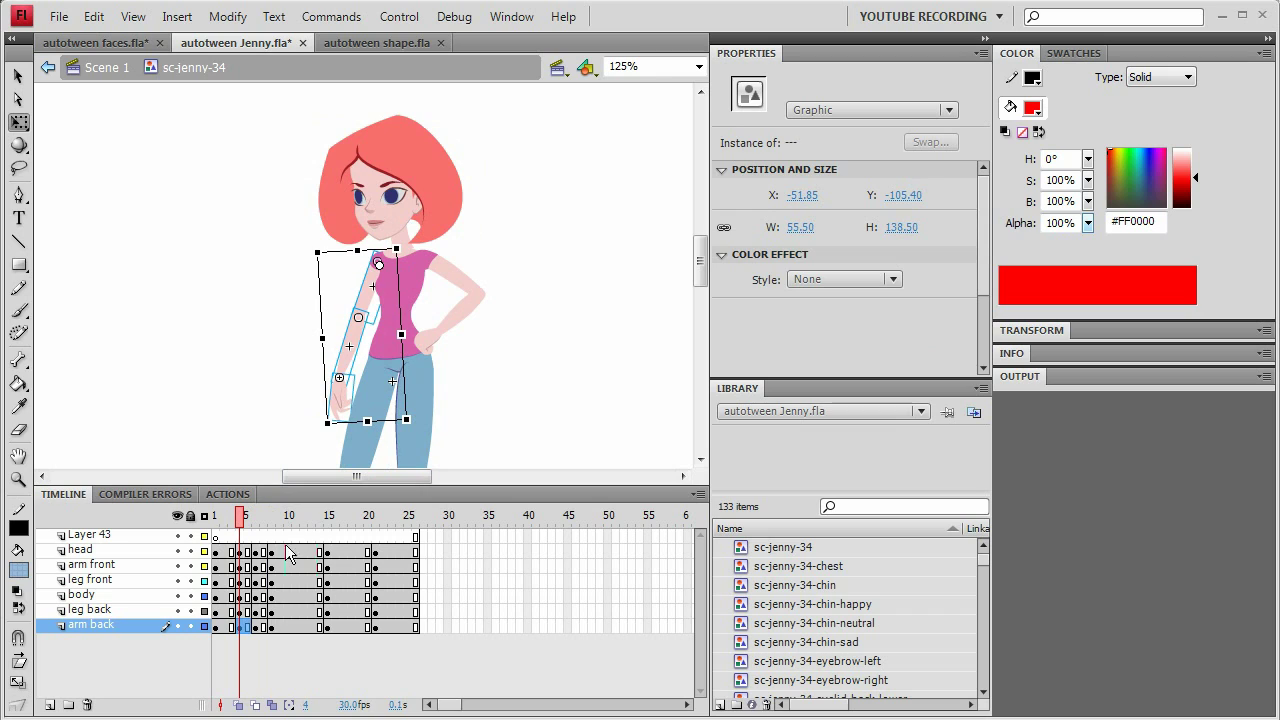
# Step: Rotate the back arm clockwise at frame 6, using Onion Skin Outlines as reference
pyautogui.press('.')
pyautogui.press('.')
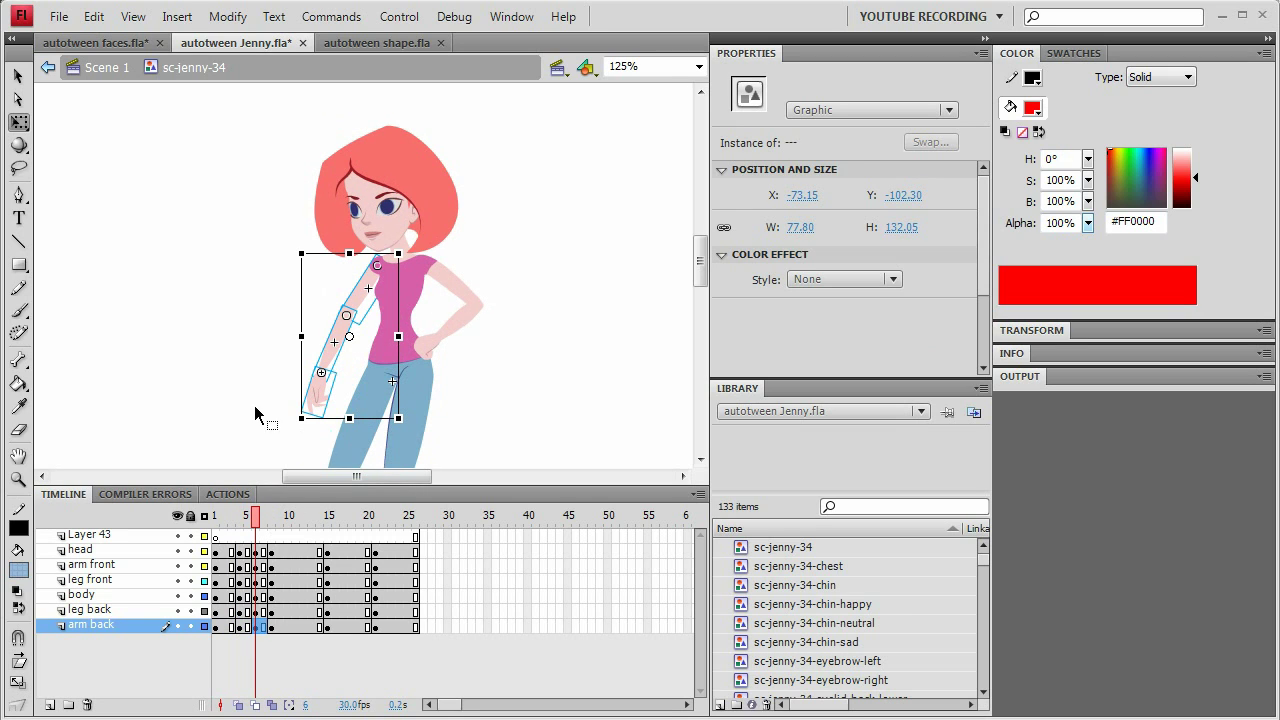
pyautogui.click(239, 705)
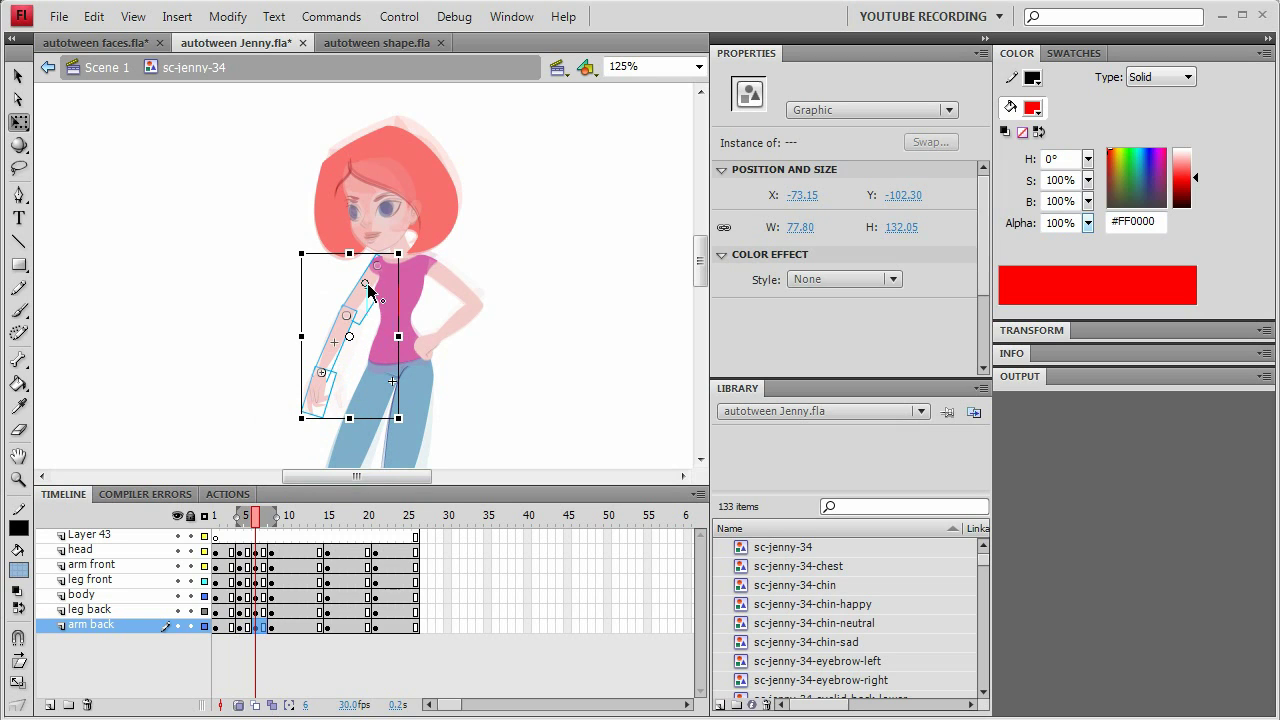
pyautogui.click(255, 705)
pyautogui.scroll(3, 340, 390)
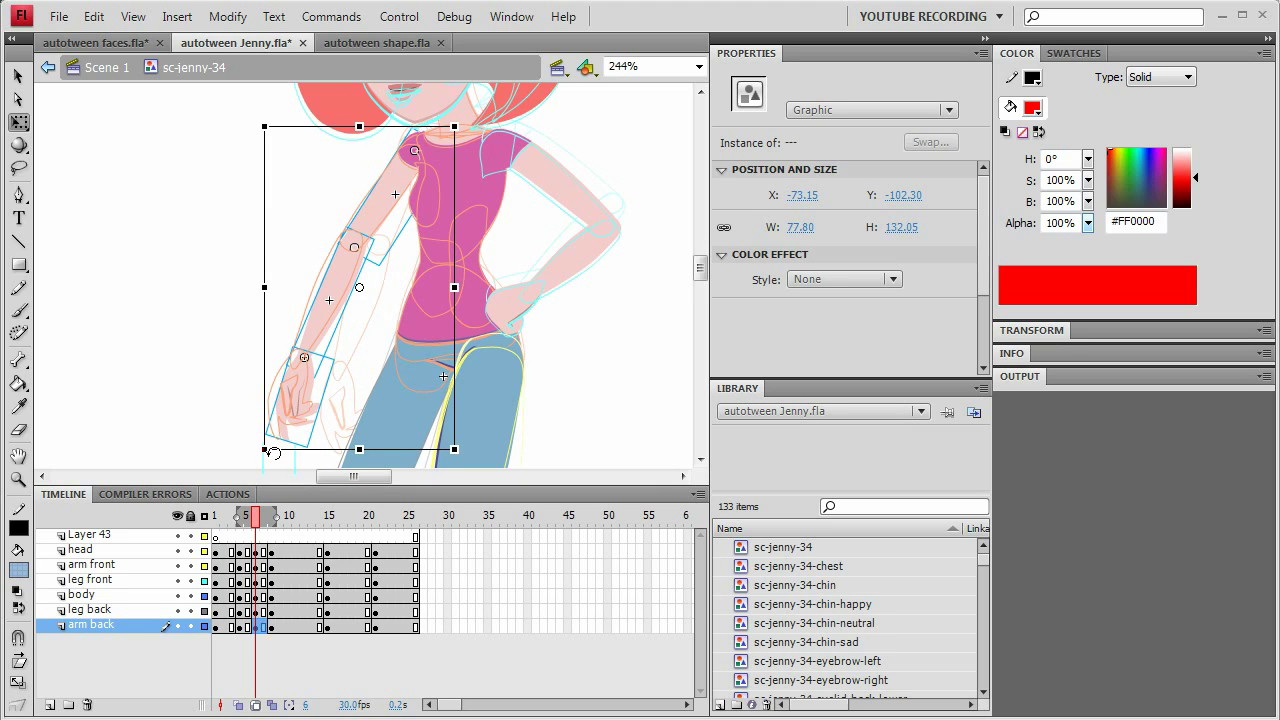
pyautogui.moveTo(264, 449)
pyautogui.mouseDown()
pyautogui.moveTo(319, 489)
pyautogui.moveTo(303, 463)
pyautogui.moveTo(268, 451)
pyautogui.mouseUp()
pyautogui.click(346, 314)
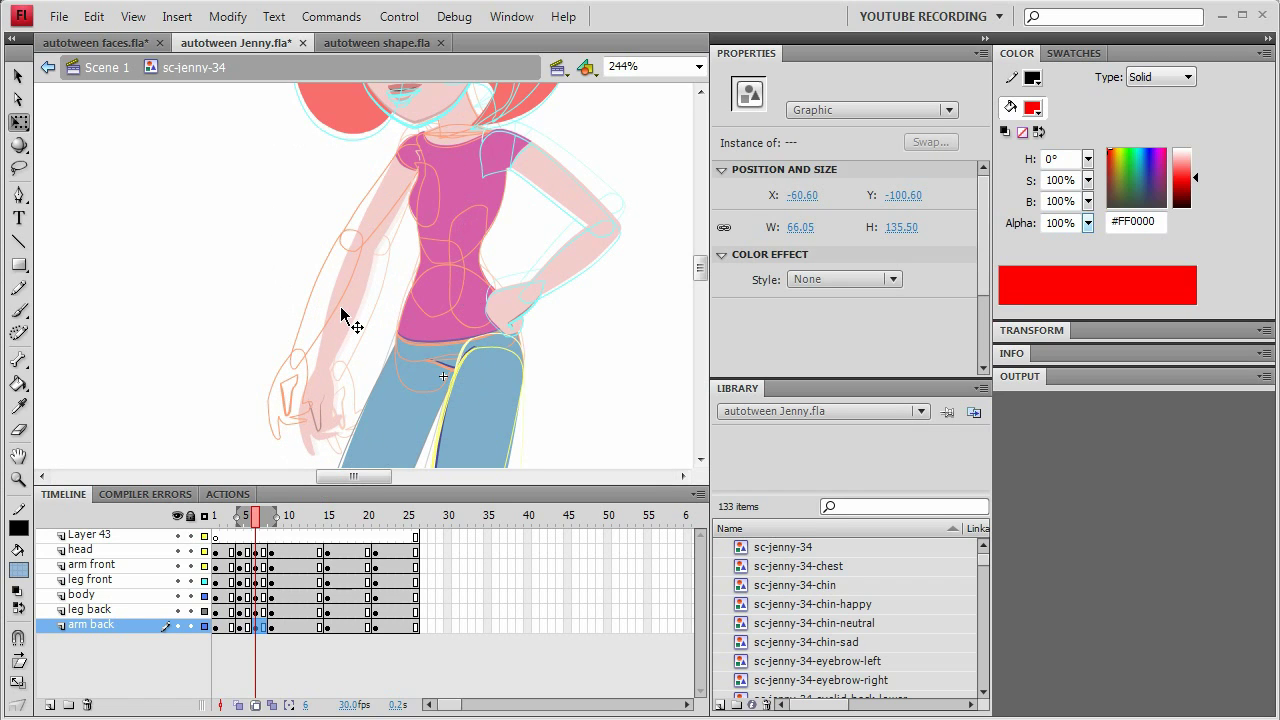
pyautogui.click(343, 306)
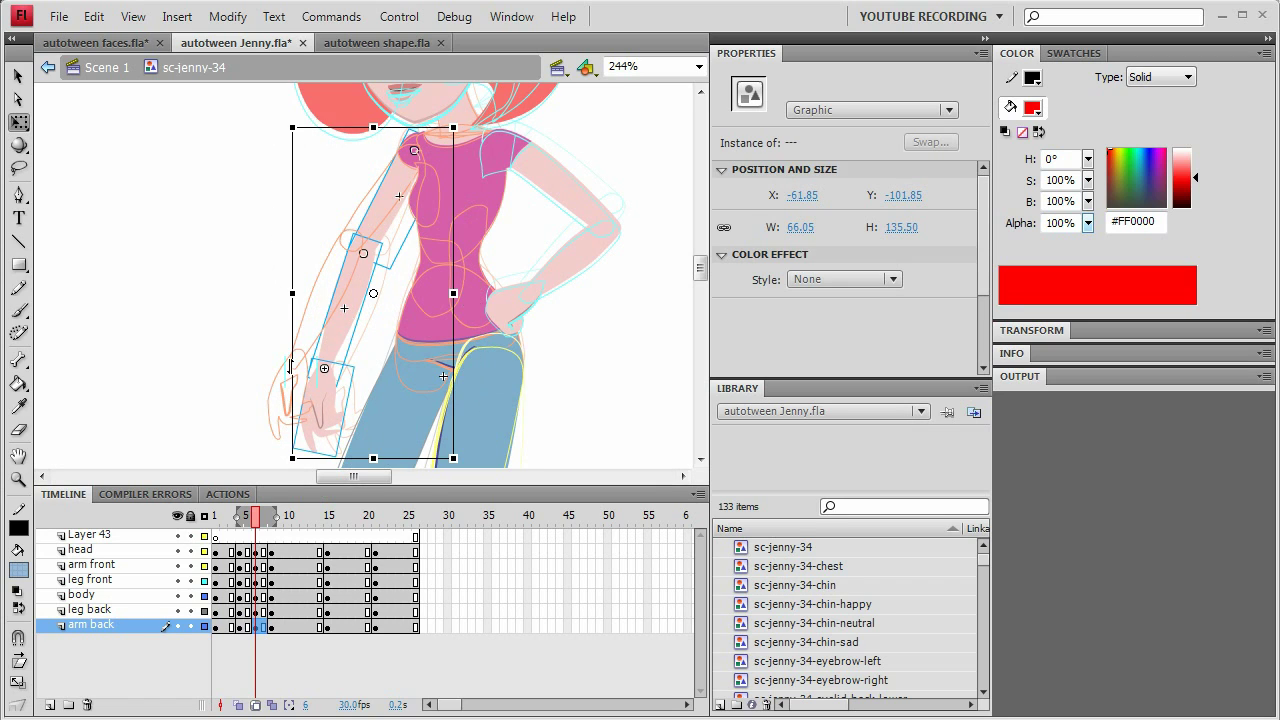
pyautogui.scroll(-3, 289, 360)
pyautogui.click(256, 706)
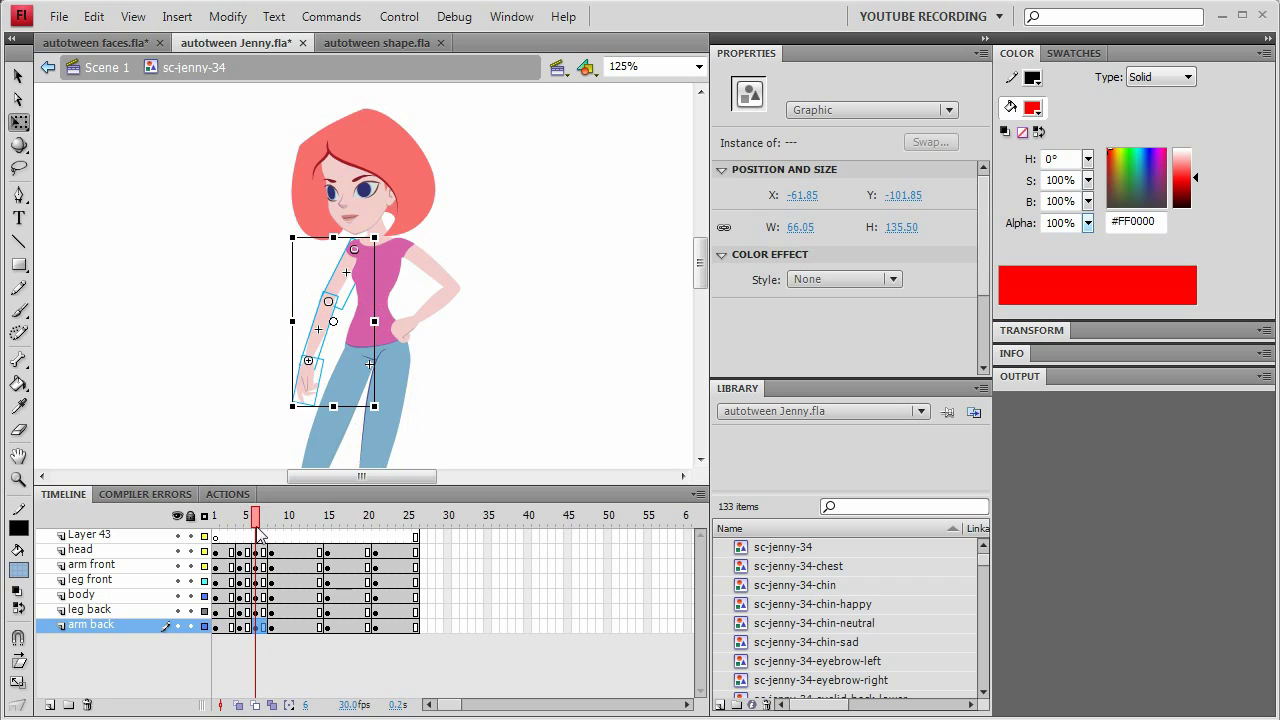
pyautogui.moveTo(214, 515); pyautogui.dragTo(270, 527)
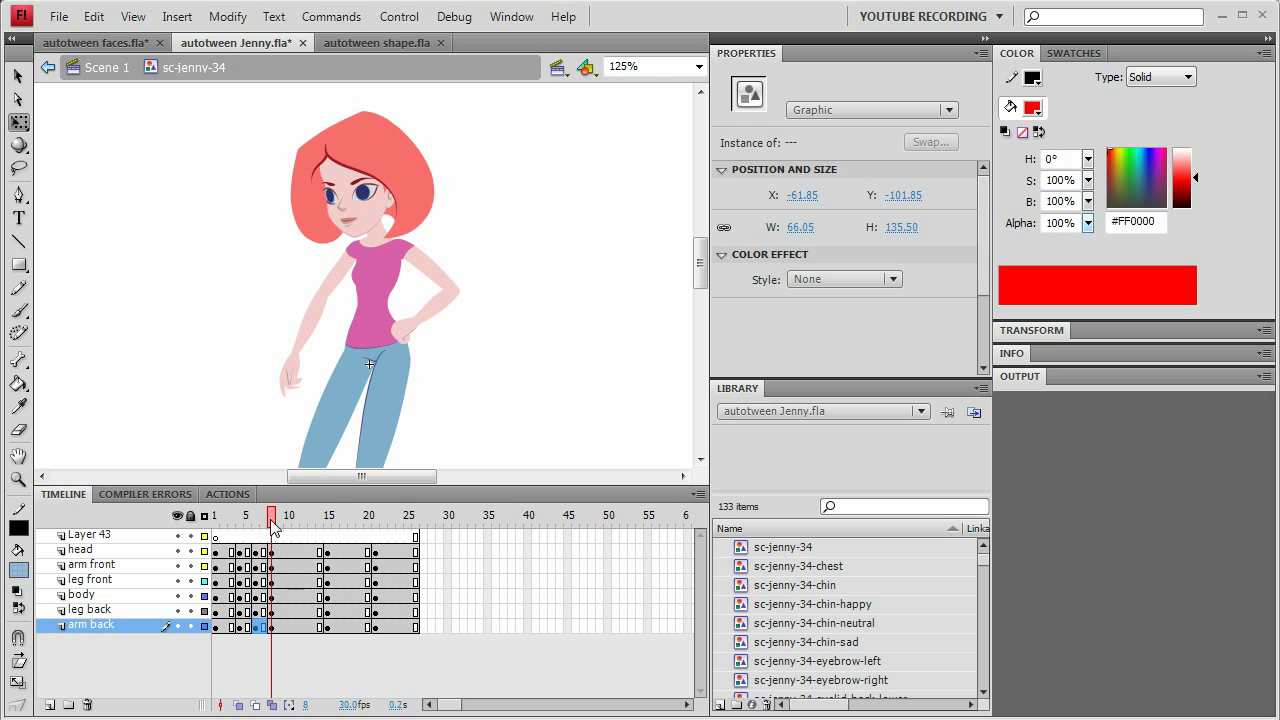
pyautogui.moveTo(272, 527)
pyautogui.mouseDown()
pyautogui.moveTo(228, 527)
pyautogui.moveTo(346, 526)
pyautogui.moveTo(288, 533)
pyautogui.mouseUp()
# Step: Insert keyframes on every layer at frame 10, remove one frame, and review frames 7 to 12
pyautogui.click(288, 532)
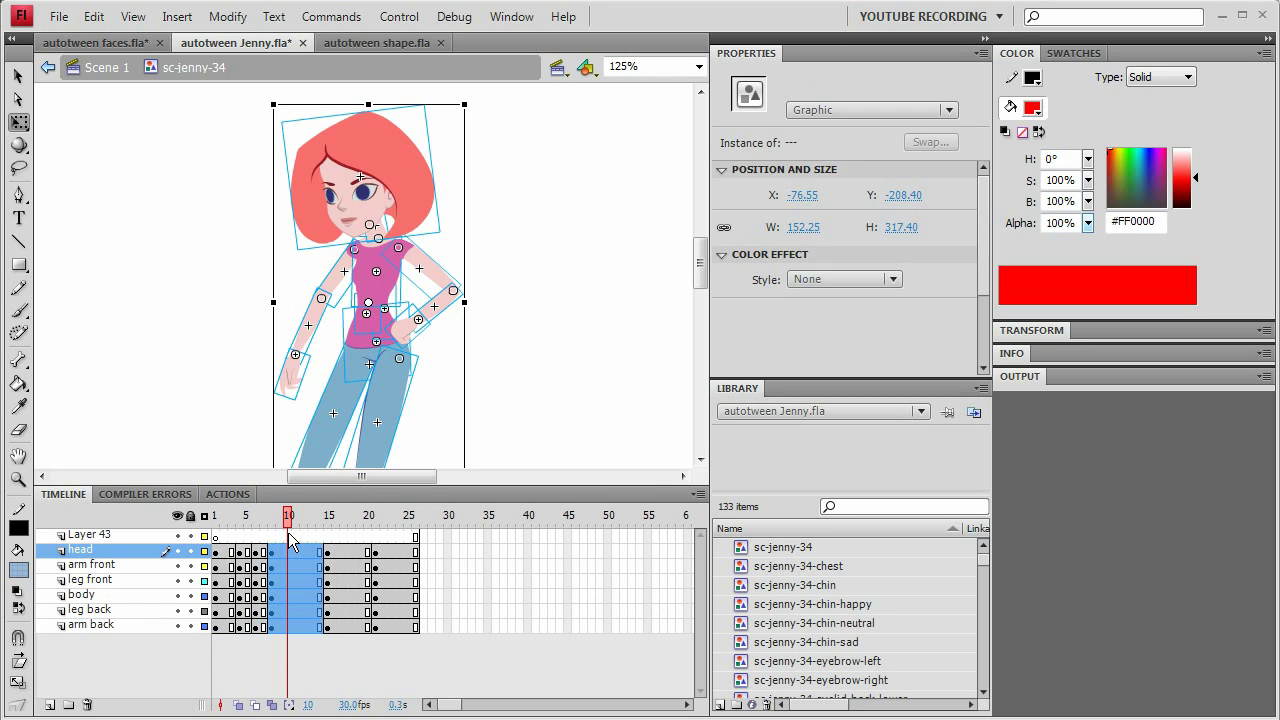
pyautogui.press('F6')
pyautogui.press('.')
pyautogui.press('.')
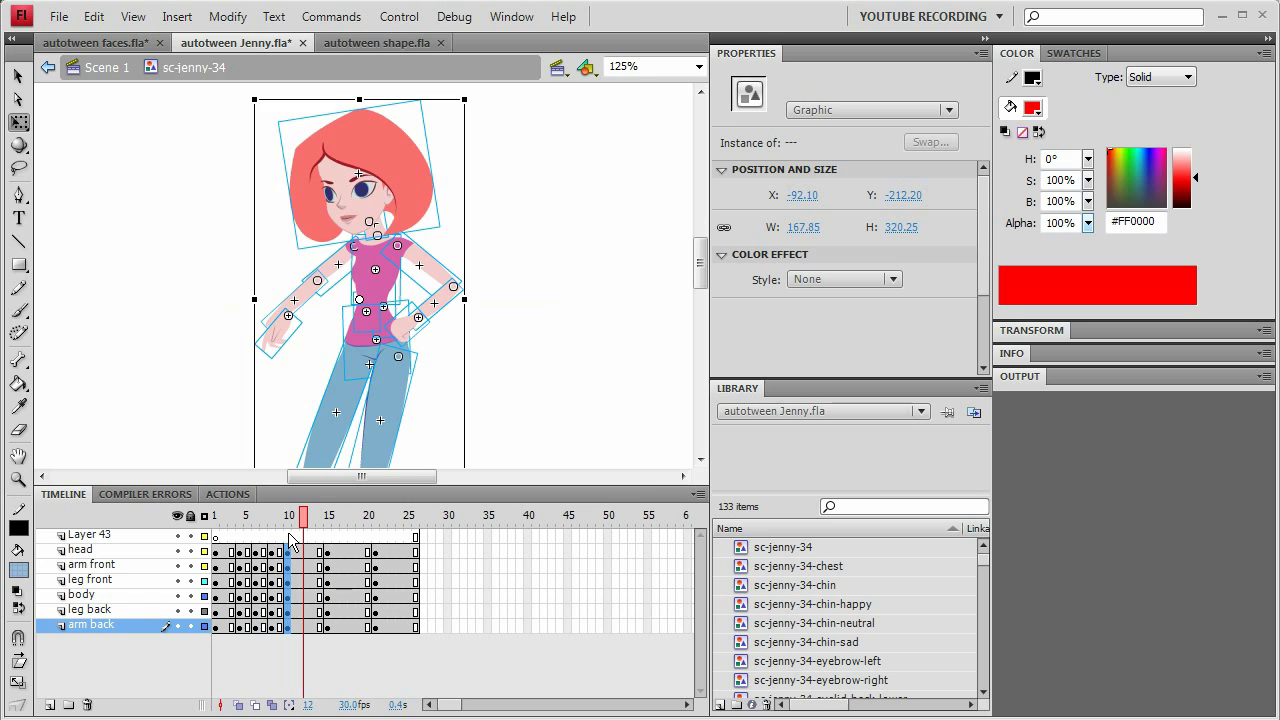
pyautogui.click(315, 513)
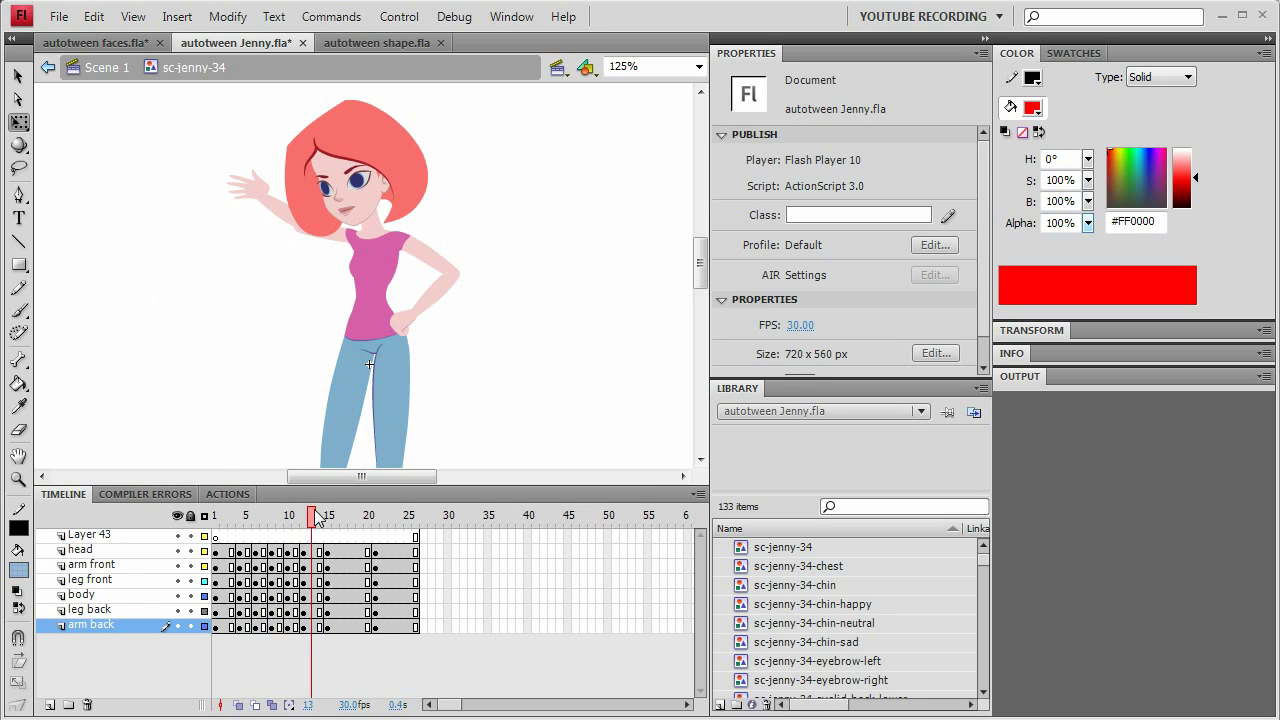
pyautogui.hotkey('shift', 'F5')
pyautogui.moveTo(315, 516)
pyautogui.mouseDown()
pyautogui.moveTo(218, 516)
pyautogui.moveTo(361, 522)
pyautogui.moveTo(253, 517)
pyautogui.moveTo(296, 518)
pyautogui.mouseUp()
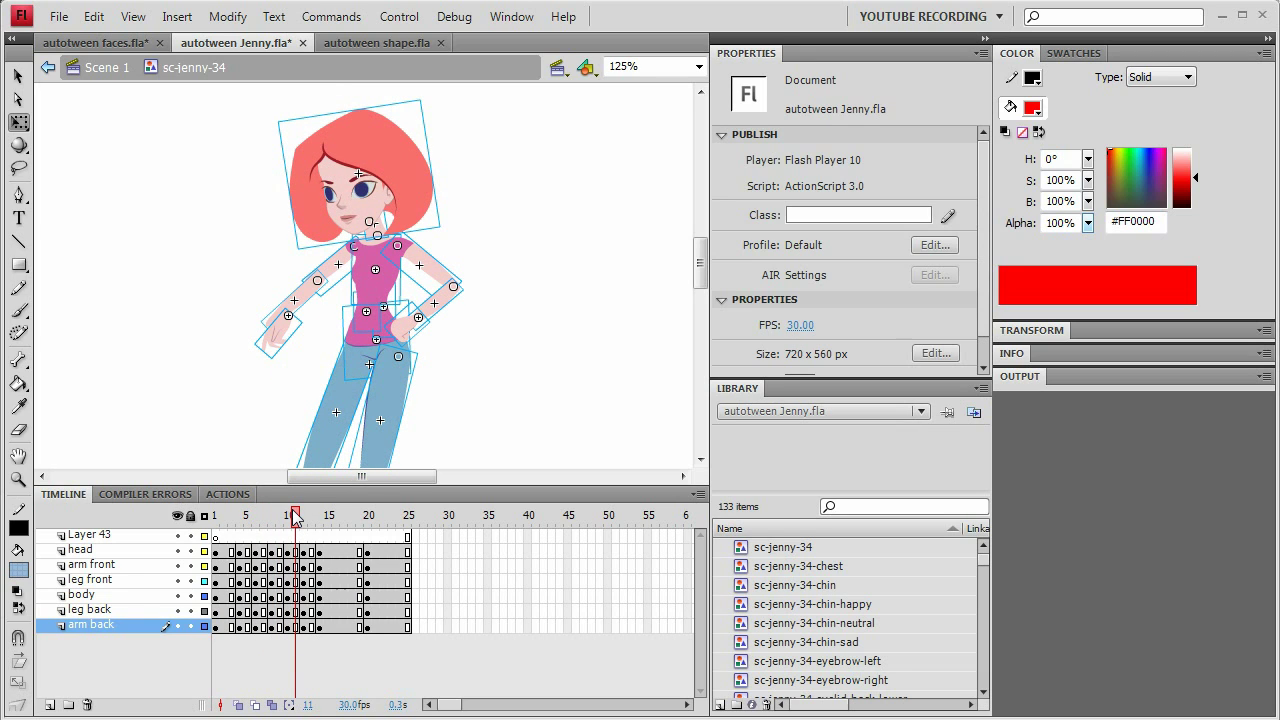
pyautogui.moveTo(296, 518)
pyautogui.mouseDown()
pyautogui.moveTo(264, 517)
pyautogui.moveTo(327, 522)
pyautogui.moveTo(252, 521)
pyautogui.moveTo(272, 520)
pyautogui.mouseUp()
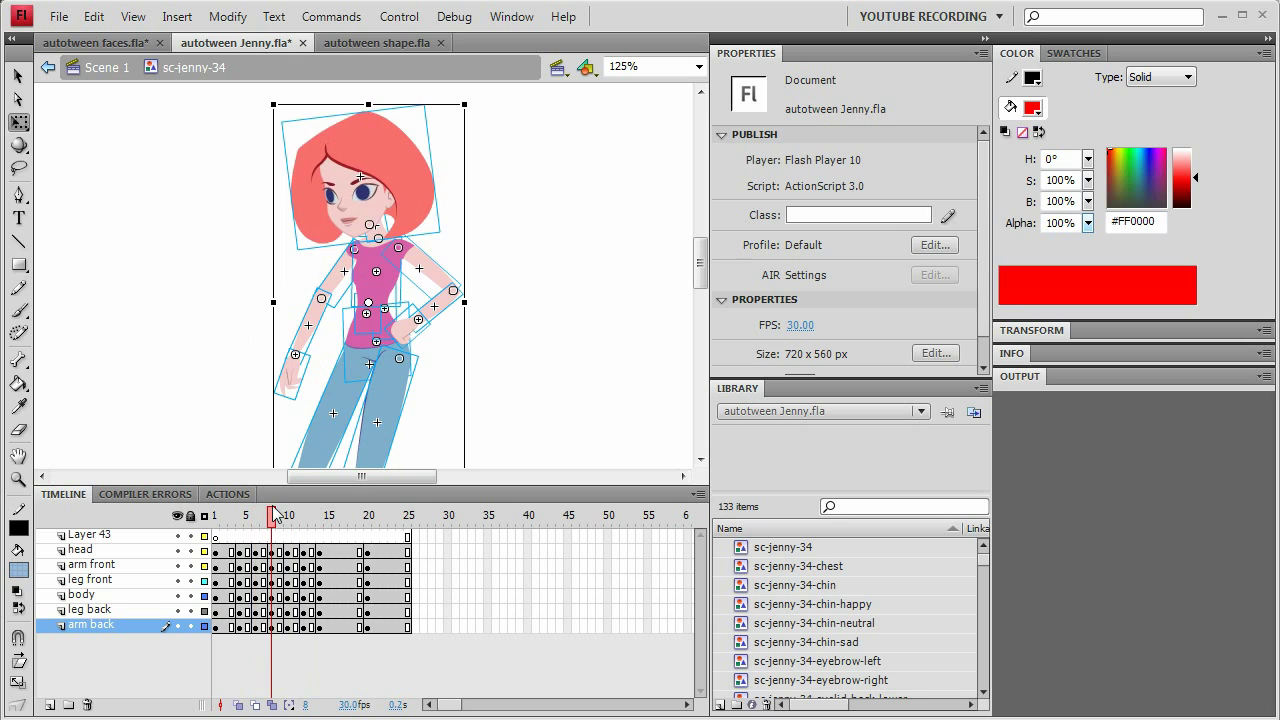
# Step: At frame 10, rotate Jenny's back arm and hand to hang lower, undoing the upper-arm rotation
pyautogui.scroll(3, 250, 355)
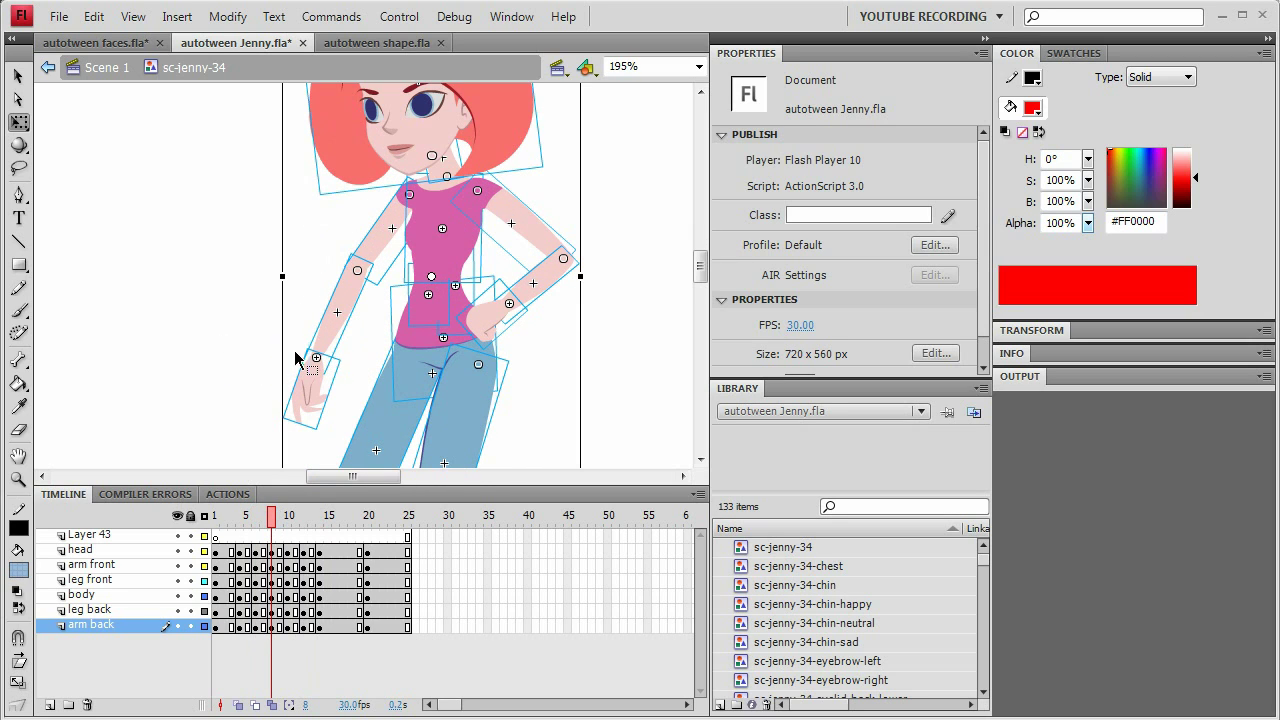
pyautogui.moveTo(282, 520)
pyautogui.mouseDown()
pyautogui.moveTo(309, 520)
pyautogui.moveTo(288, 520)
pyautogui.mouseUp()
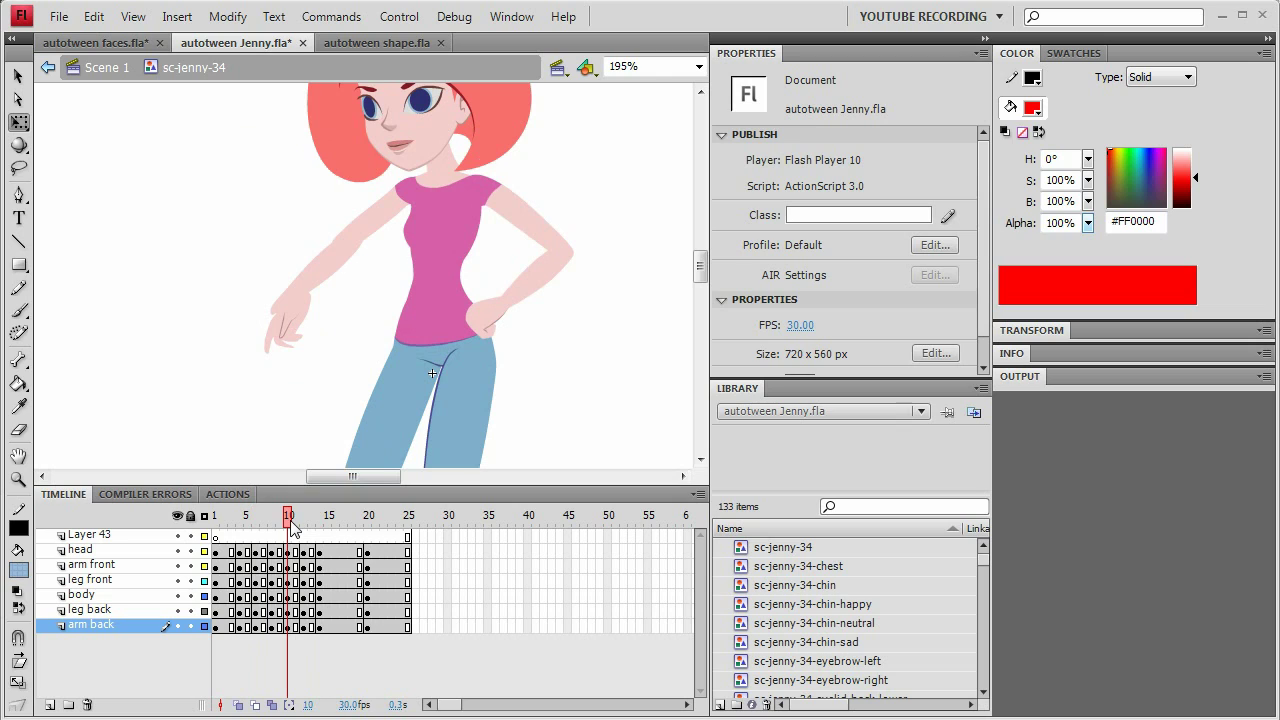
pyautogui.moveTo(338, 326); pyautogui.dragTo(250, 340)
pyautogui.click(320, 345)
pyautogui.click(307, 300)
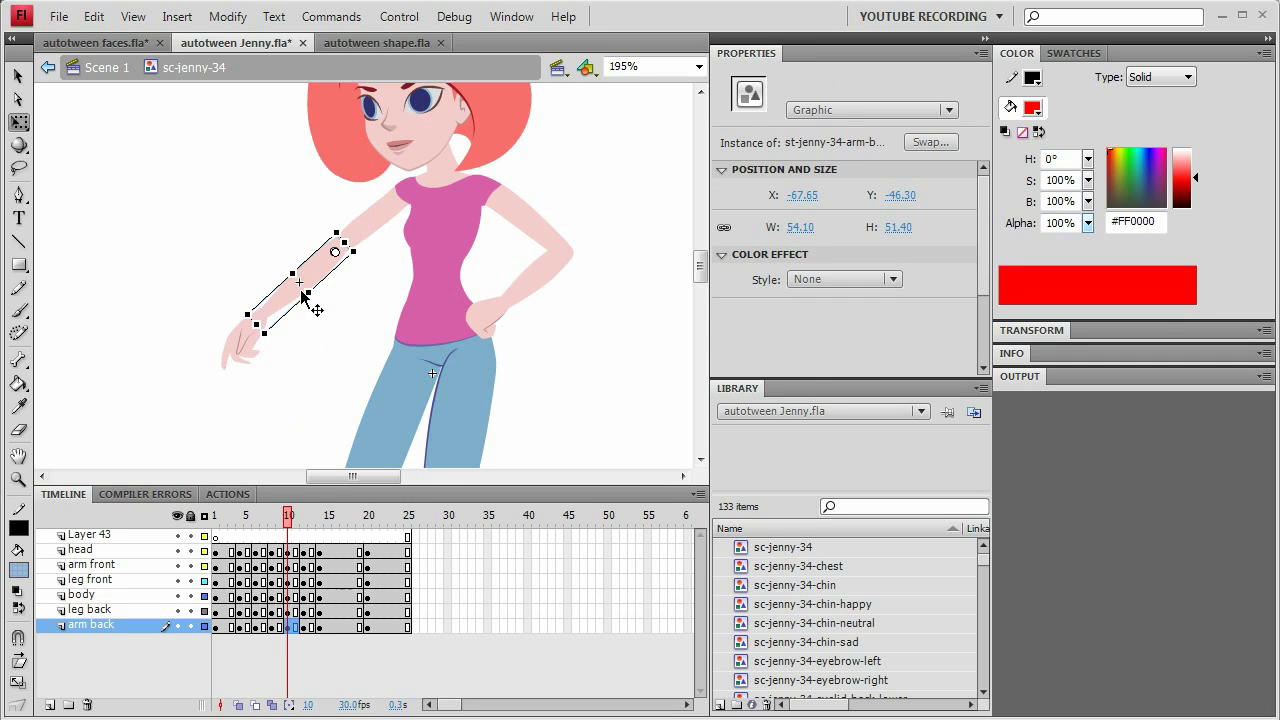
pyautogui.keyDown('shift'); pyautogui.click(247, 348); pyautogui.keyUp('shift')
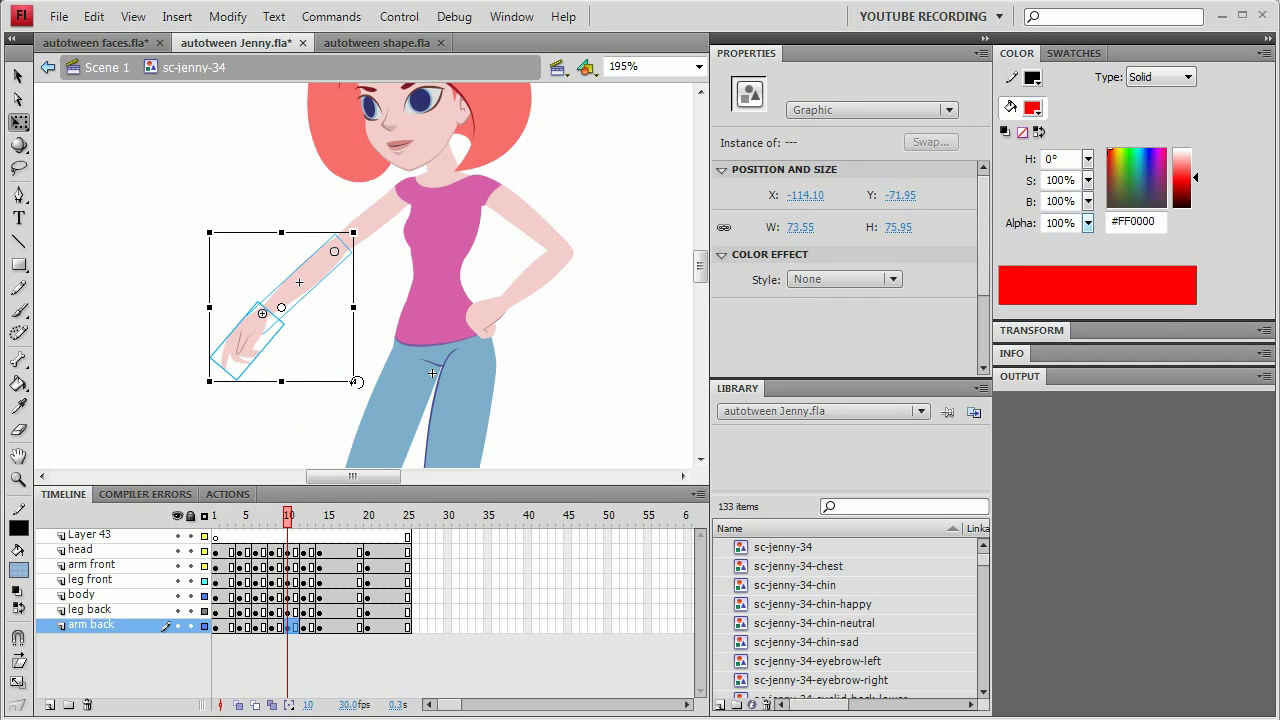
pyautogui.moveTo(356, 381); pyautogui.dragTo(362, 378)
pyautogui.moveTo(370, 373); pyautogui.dragTo(338, 383)
pyautogui.moveTo(305, 285); pyautogui.dragTo(334, 297)
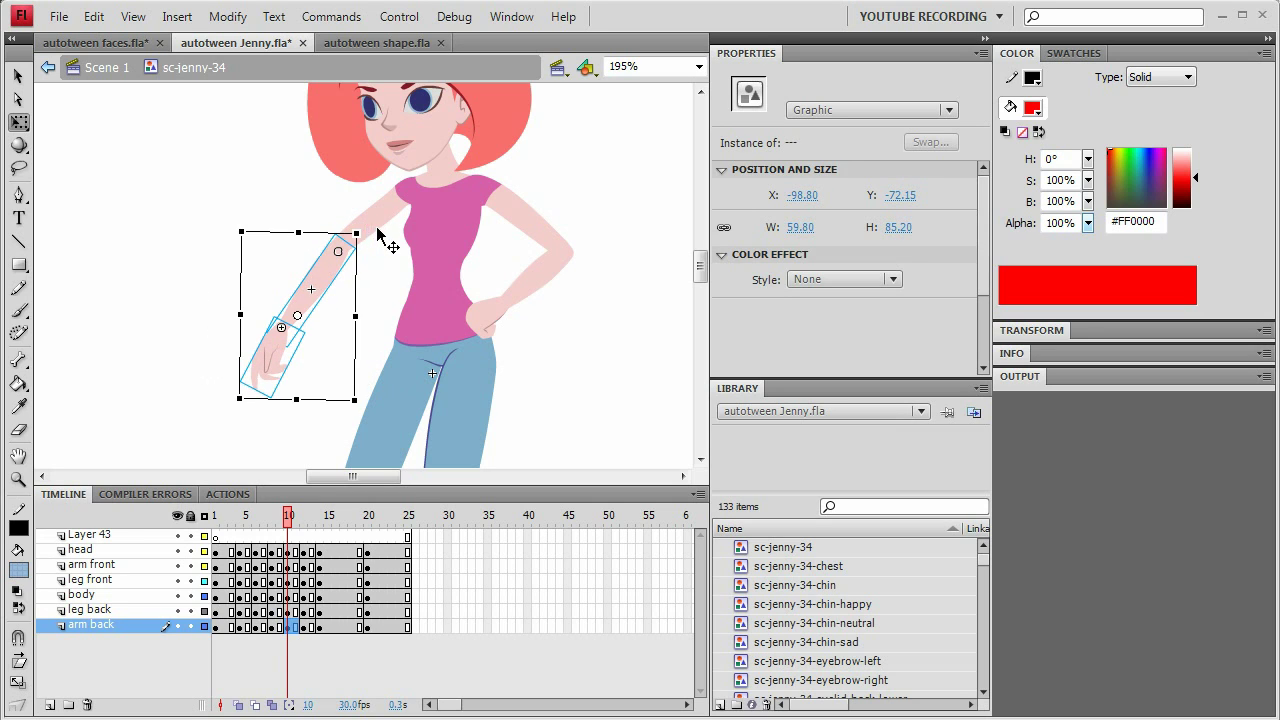
pyautogui.click(377, 227)
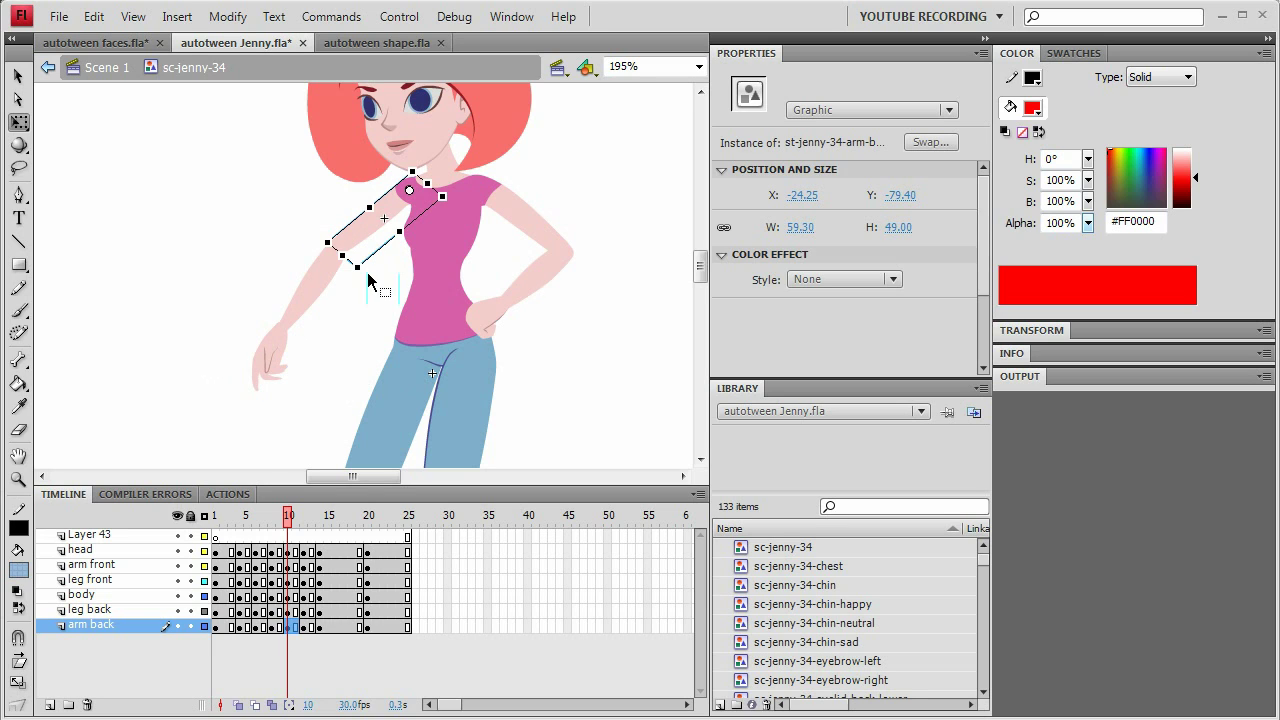
pyautogui.moveTo(368, 280); pyautogui.dragTo(350, 268)
pyautogui.hotkey('ctrl', 'z')
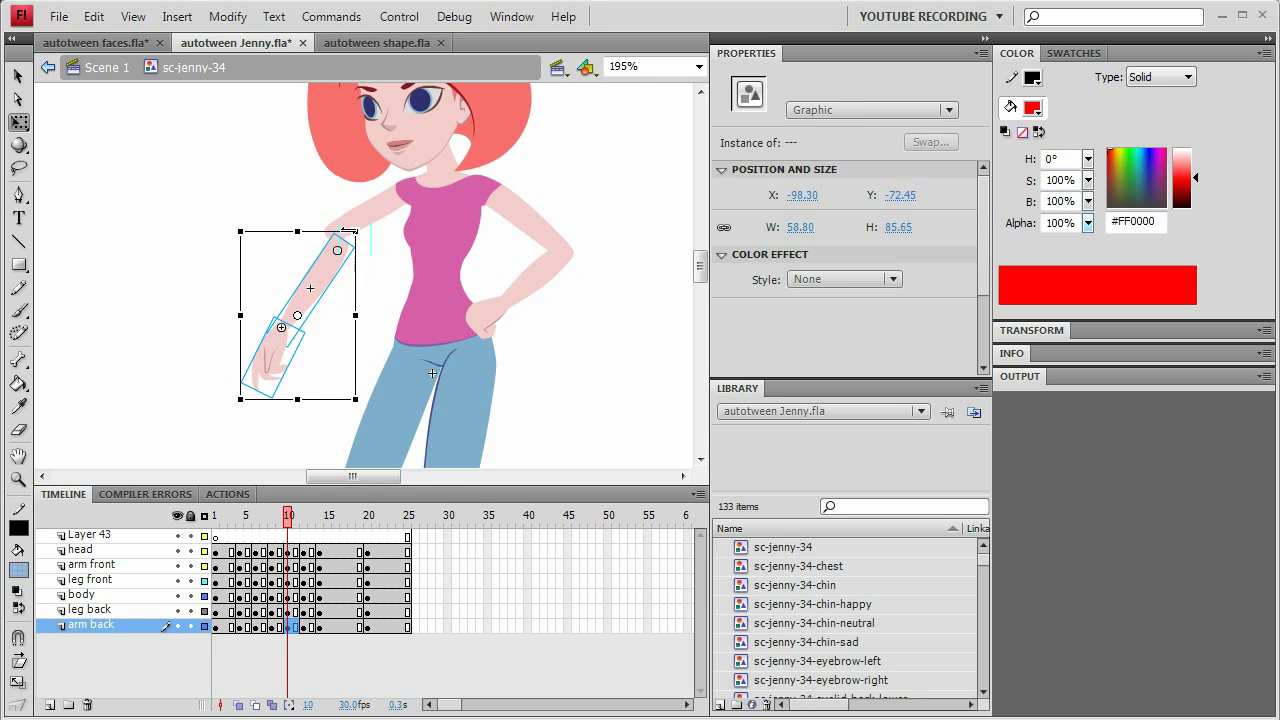